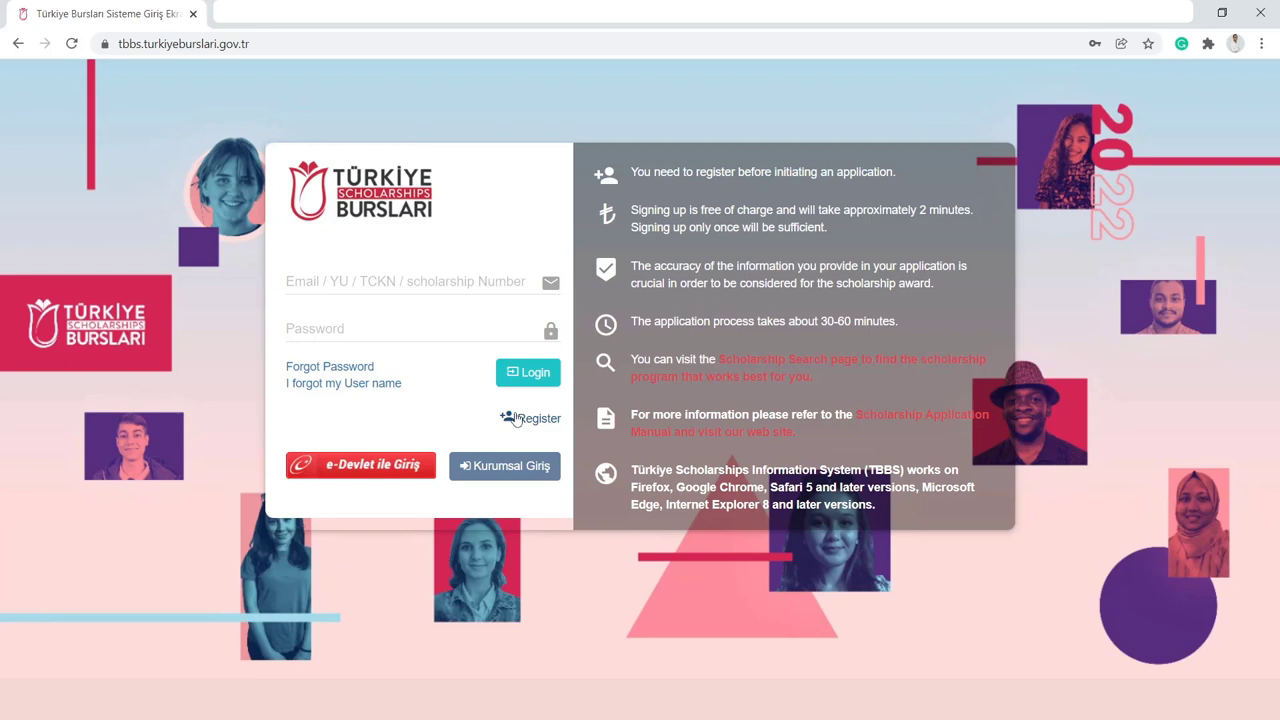
Open the registration form for a new scholarship account
{"action": "left_click", "coordinate": [516, 420]}
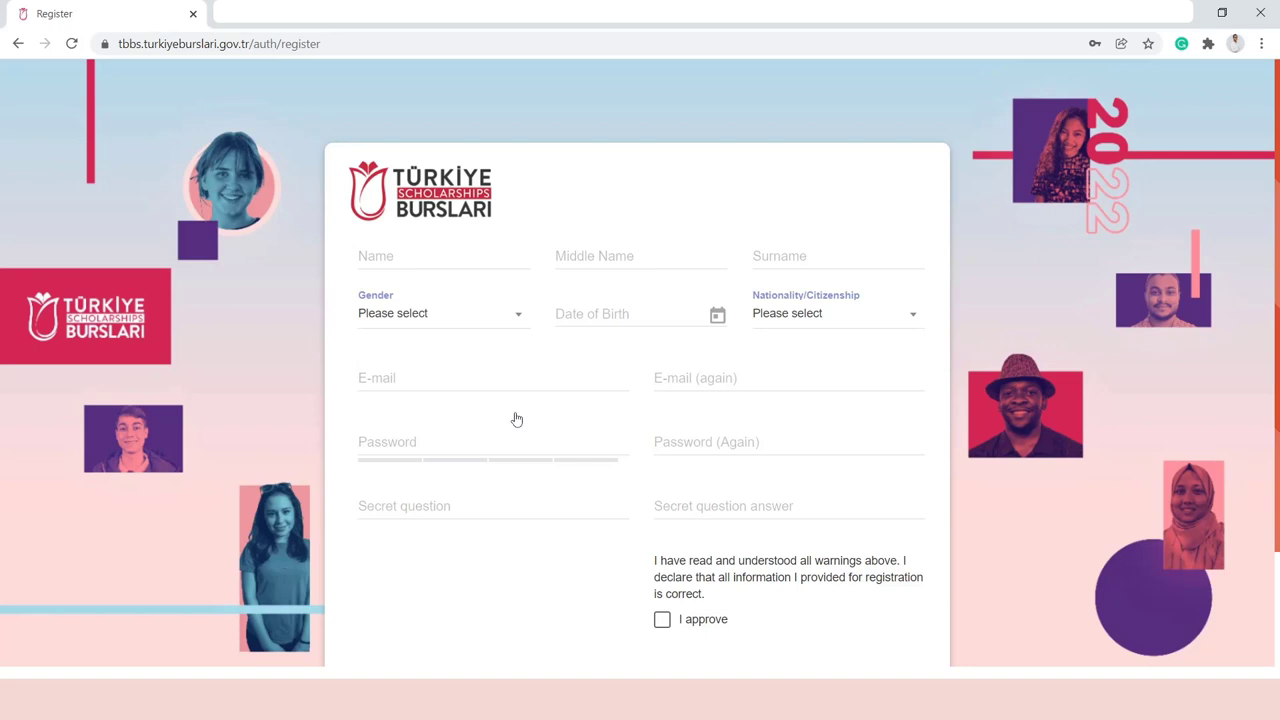
{"action": "right_click", "coordinate": [201, 308]}
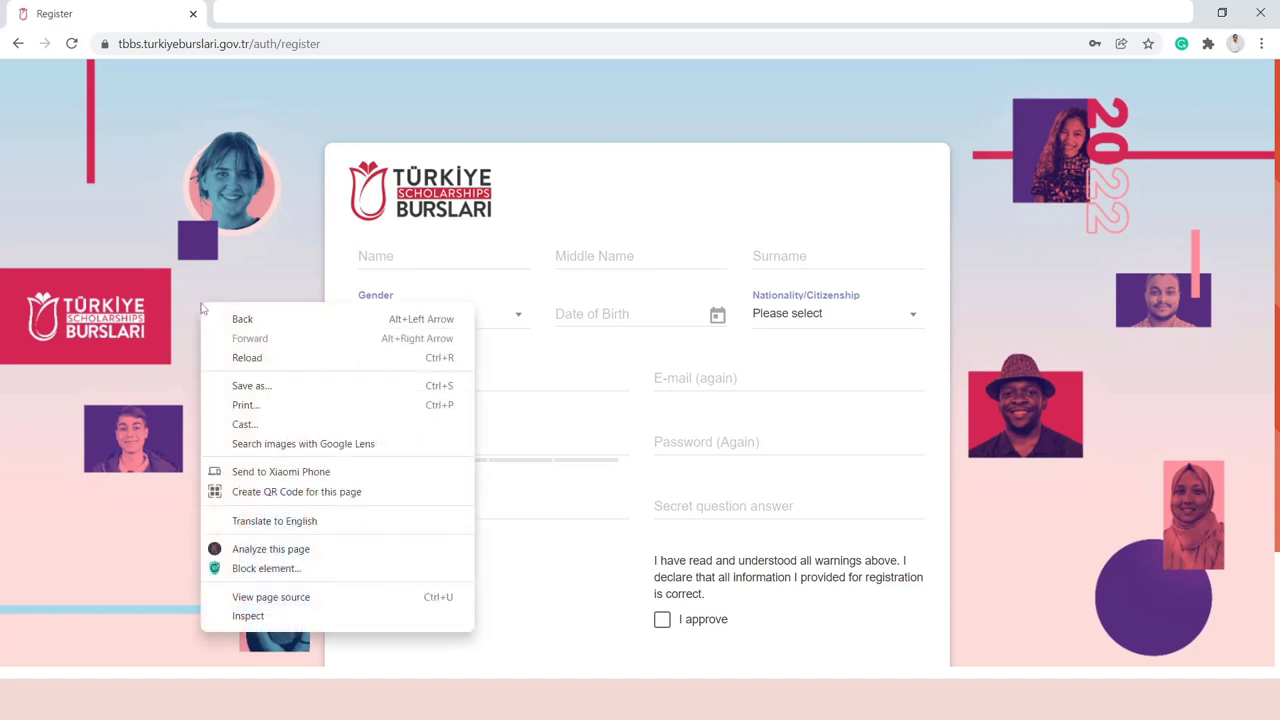
{"action": "left_click", "coordinate": [185, 445]}
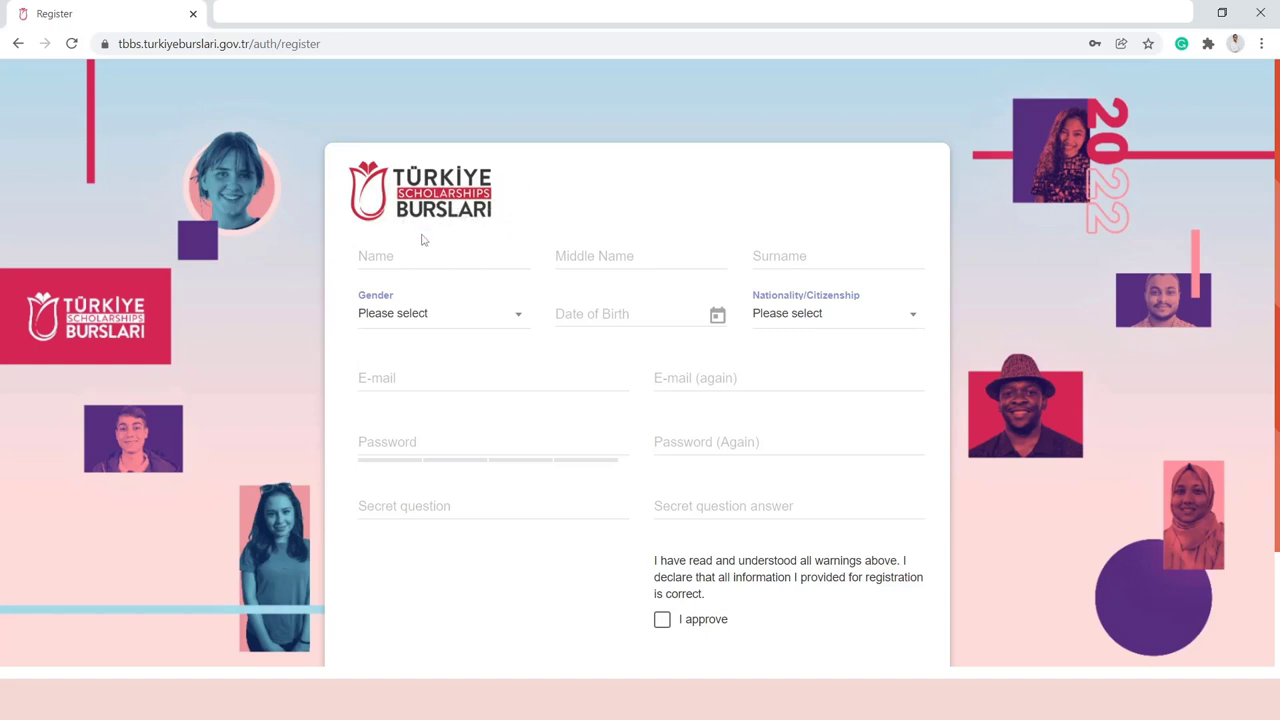
Examine the name, middle name and surname fields and the gender options on the registration form
{"action": "mouse_move", "coordinate": [423, 251]}
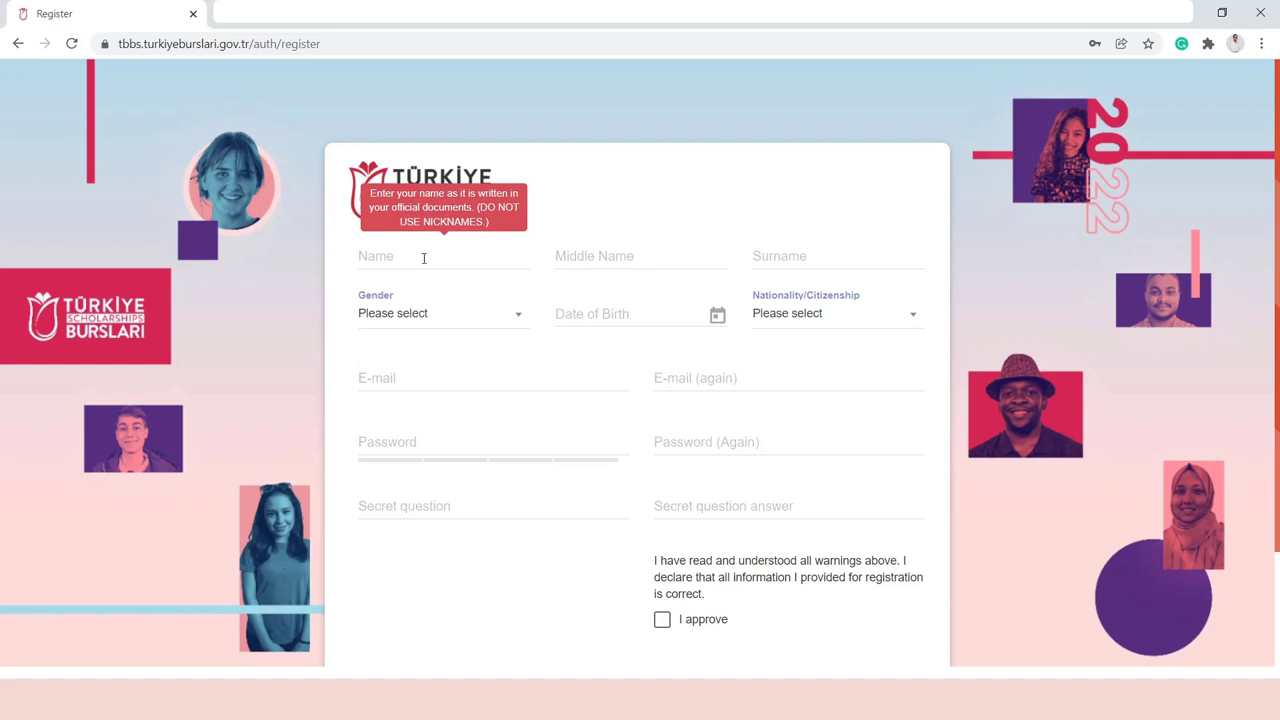
{"action": "left_click", "coordinate": [423, 258]}
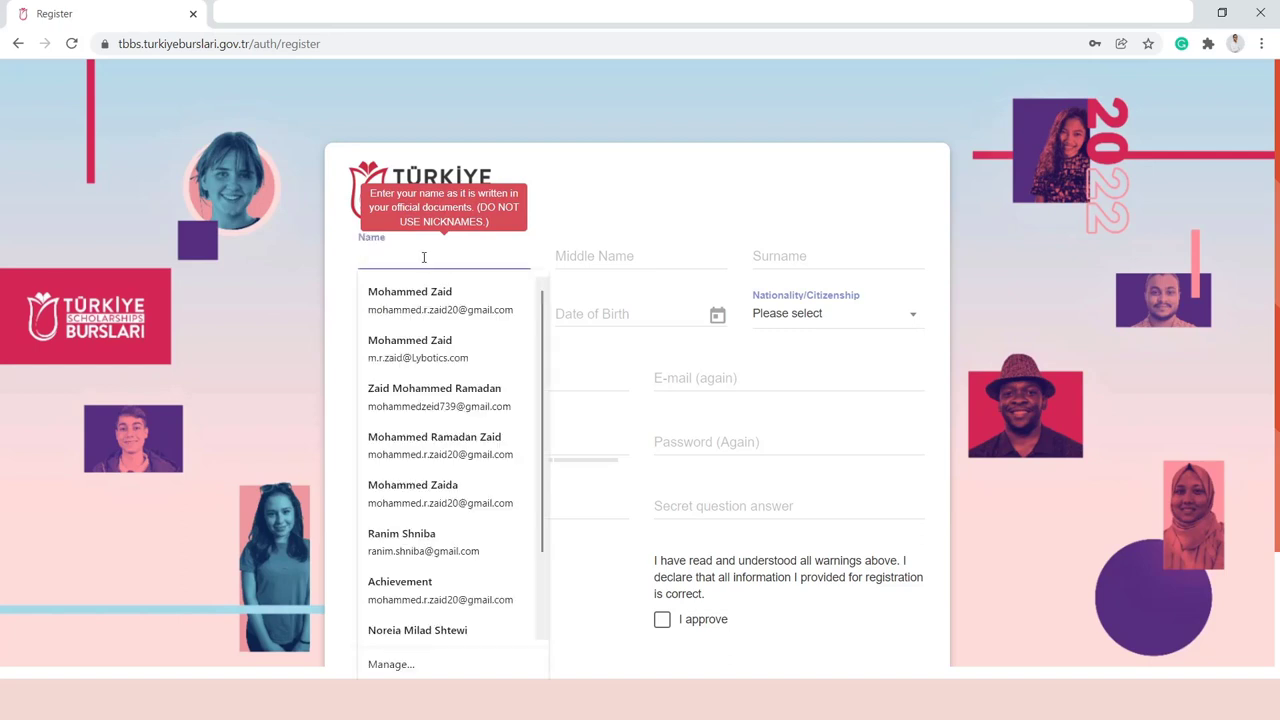
{"action": "left_click", "coordinate": [590, 256]}
{"action": "left_click", "coordinate": [766, 258]}
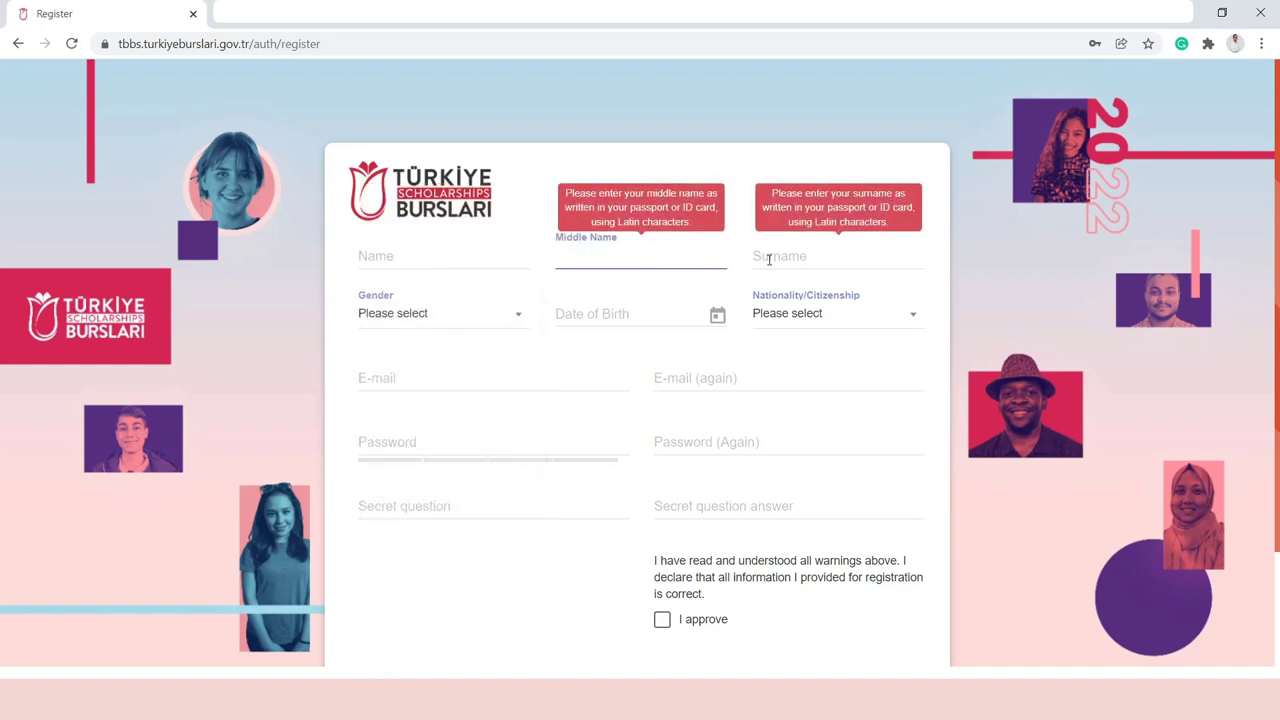
{"action": "left_click", "coordinate": [474, 316]}
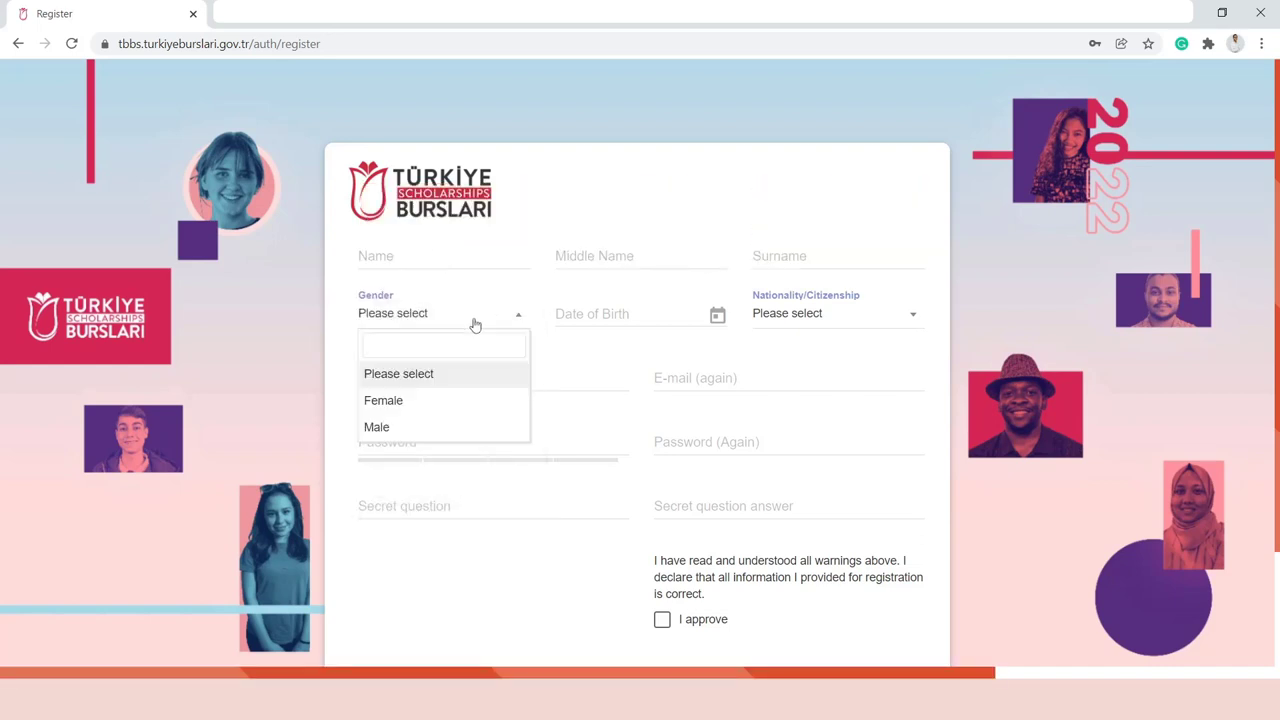
{"action": "left_click", "coordinate": [589, 342]}
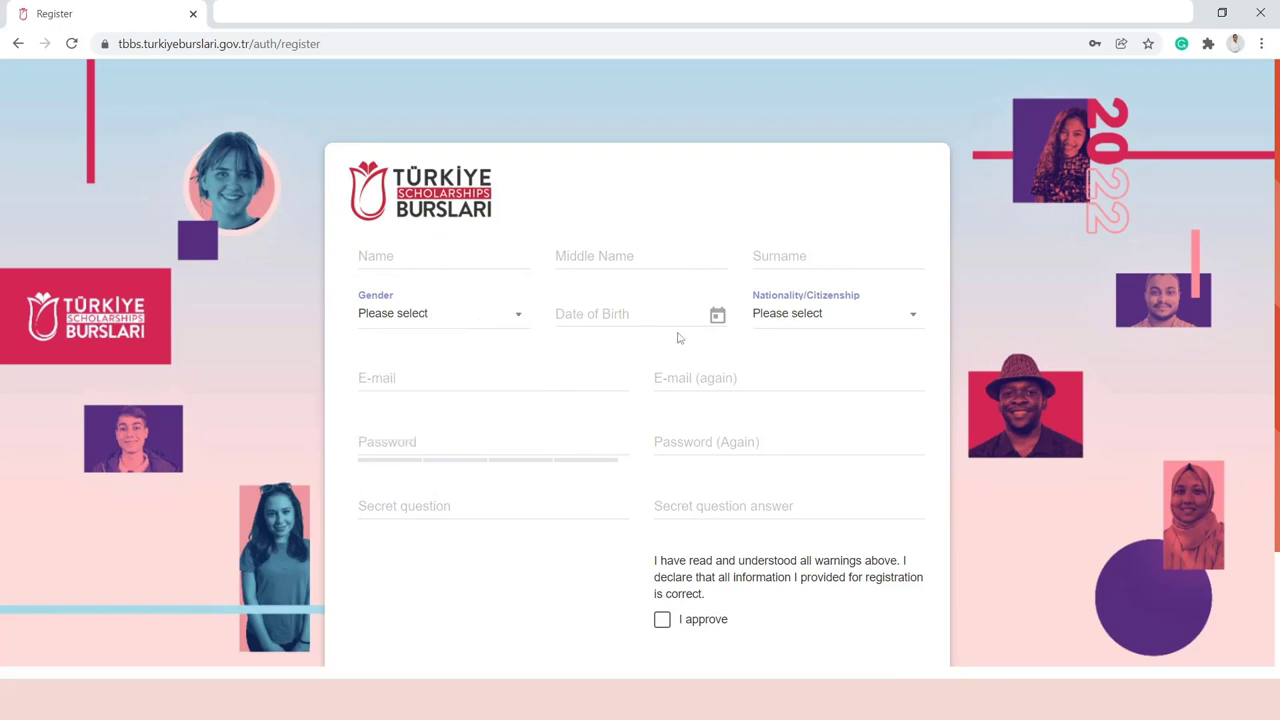
Review the registration form's e-mail, password and secret question fields, along with its approval and saving section
{"action": "mouse_move", "coordinate": [559, 380]}
{"action": "mouse_move", "coordinate": [514, 443]}
{"action": "left_click", "coordinate": [488, 517]}
{"action": "left_click", "coordinate": [696, 506]}
{"action": "left_click", "coordinate": [545, 567]}
{"action": "scroll", "coordinate": [545, 567], "scroll_direction": "down", "scroll_amount": 2}
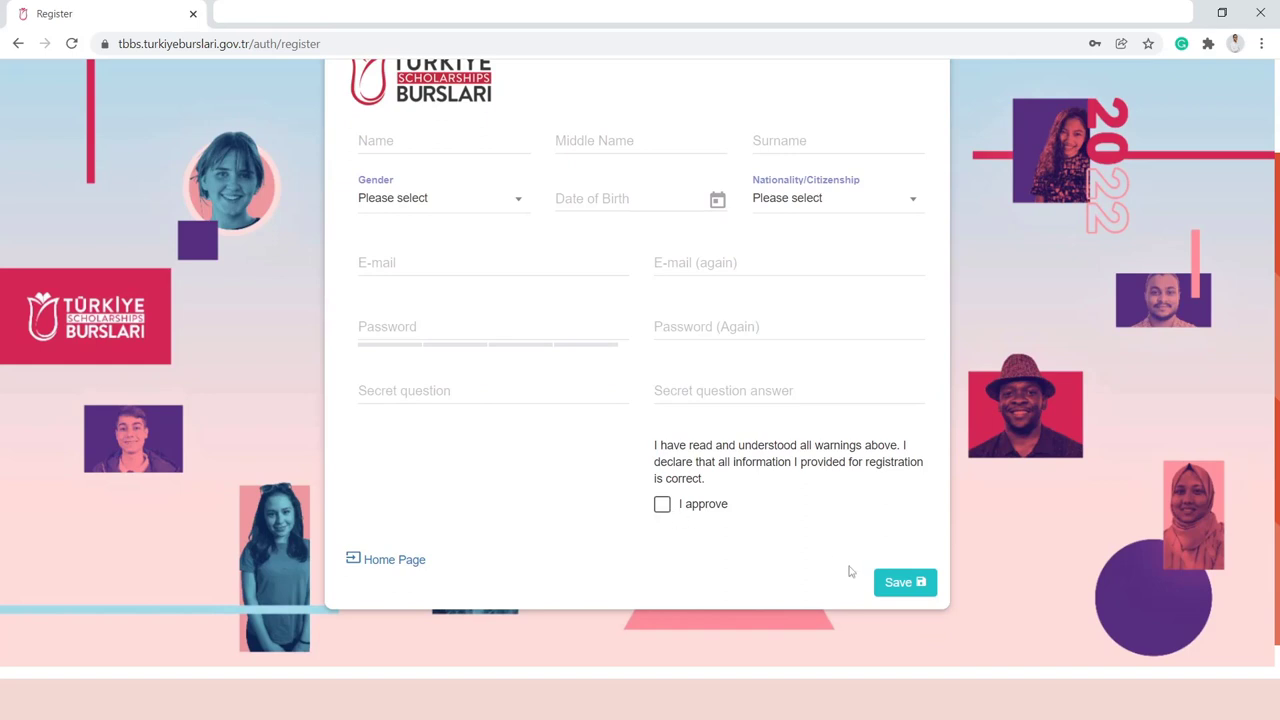
{"action": "scroll", "coordinate": [463, 486], "scroll_direction": "up", "scroll_amount": 2}
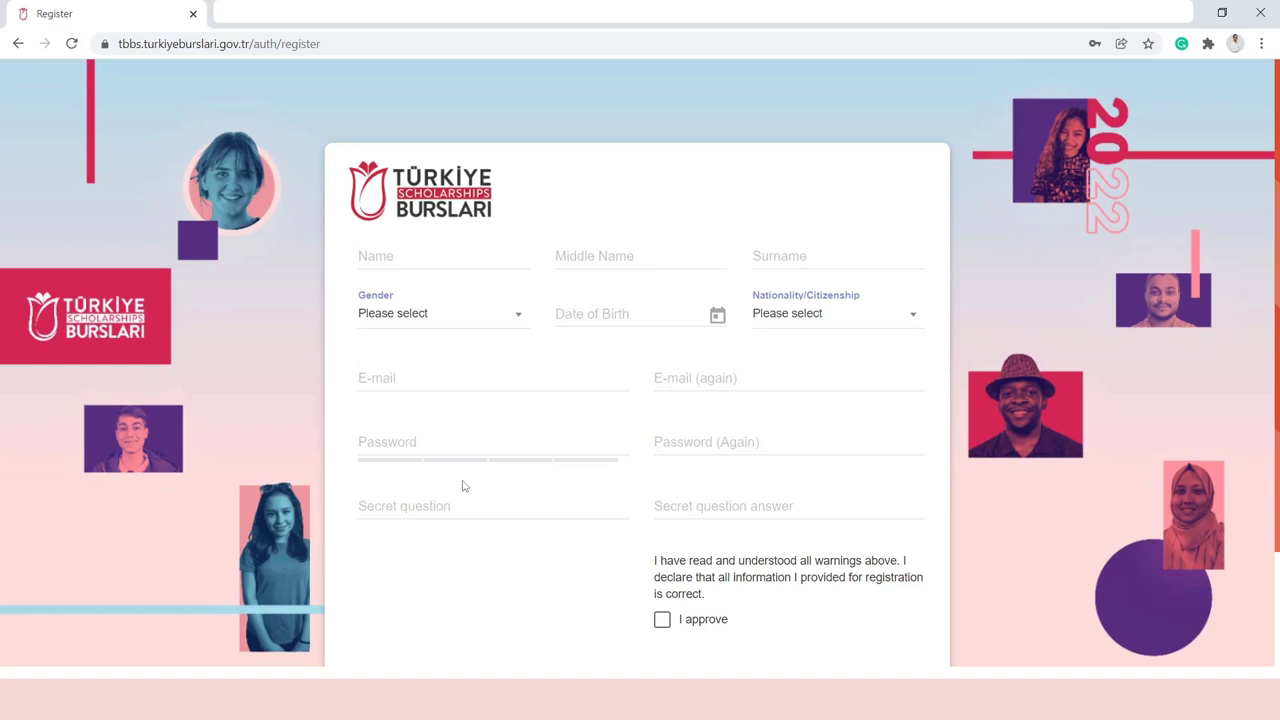
{"action": "left_click", "coordinate": [403, 377]}
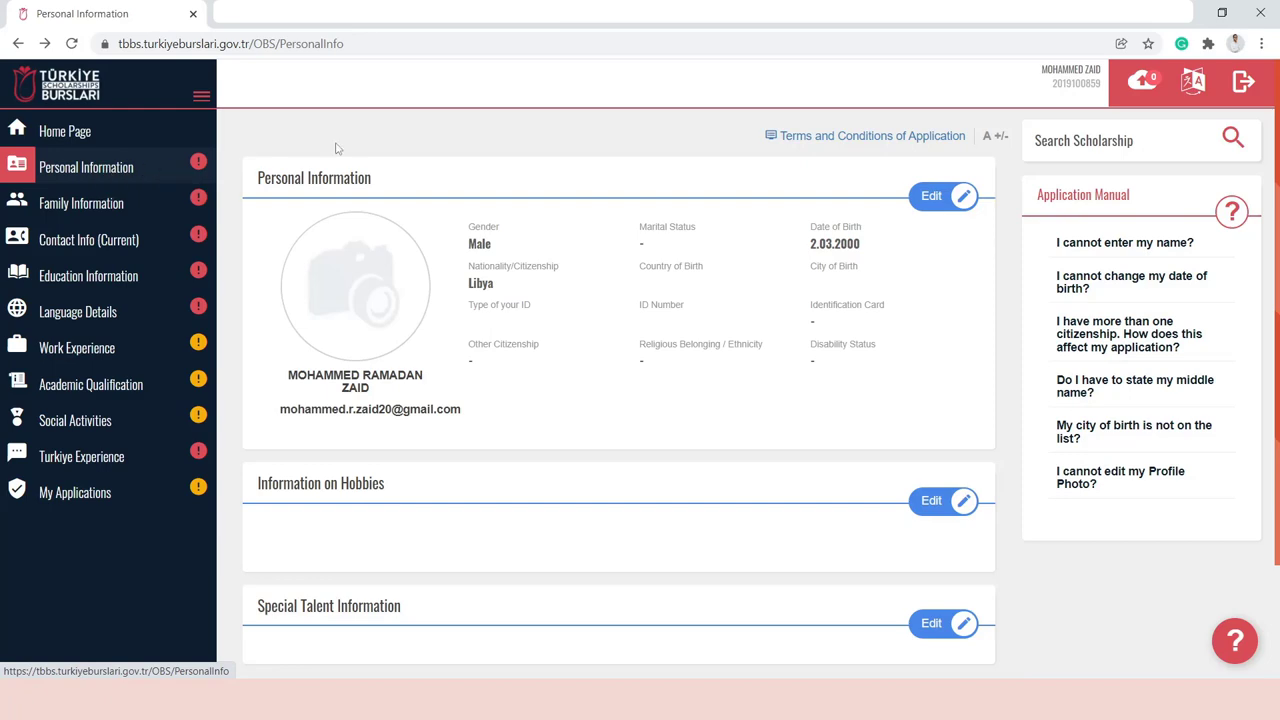
Open the personal information for editing and set the marital status to Single
{"action": "scroll", "coordinate": [617, 298], "scroll_direction": "down", "scroll_amount": 2}
{"action": "scroll", "coordinate": [617, 298], "scroll_direction": "up", "scroll_amount": 2}
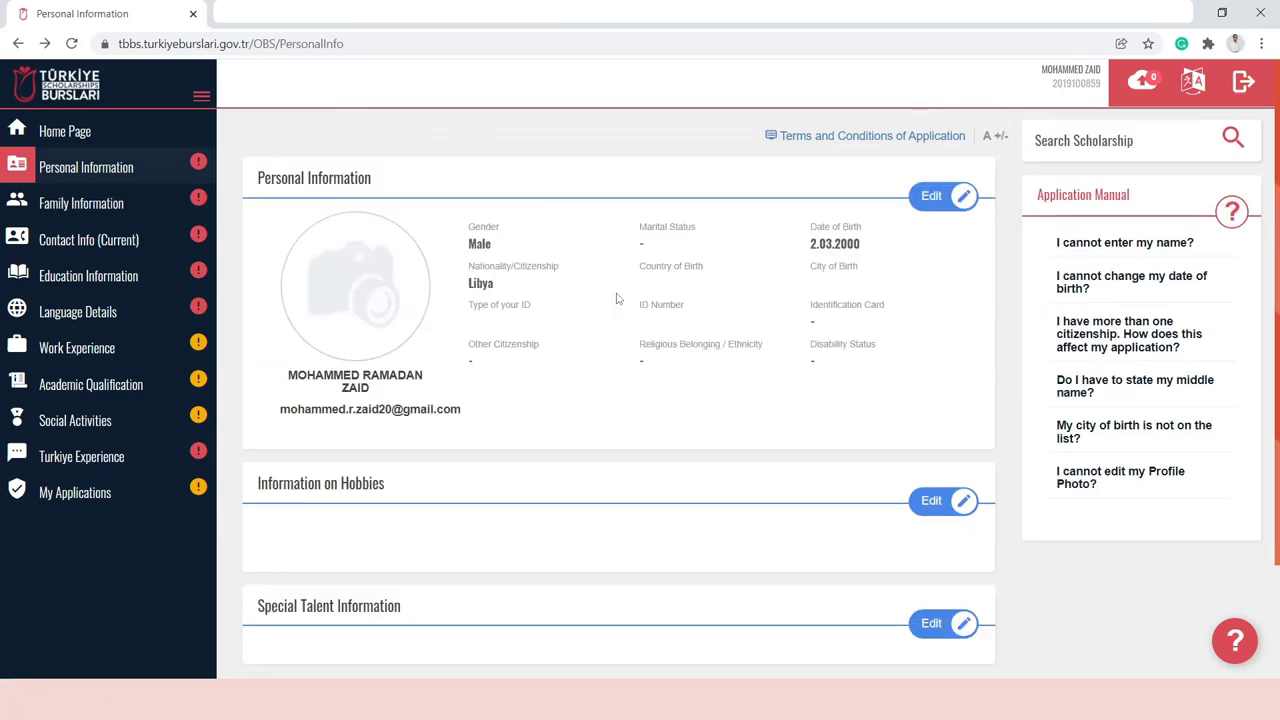
{"action": "left_click", "coordinate": [935, 195]}
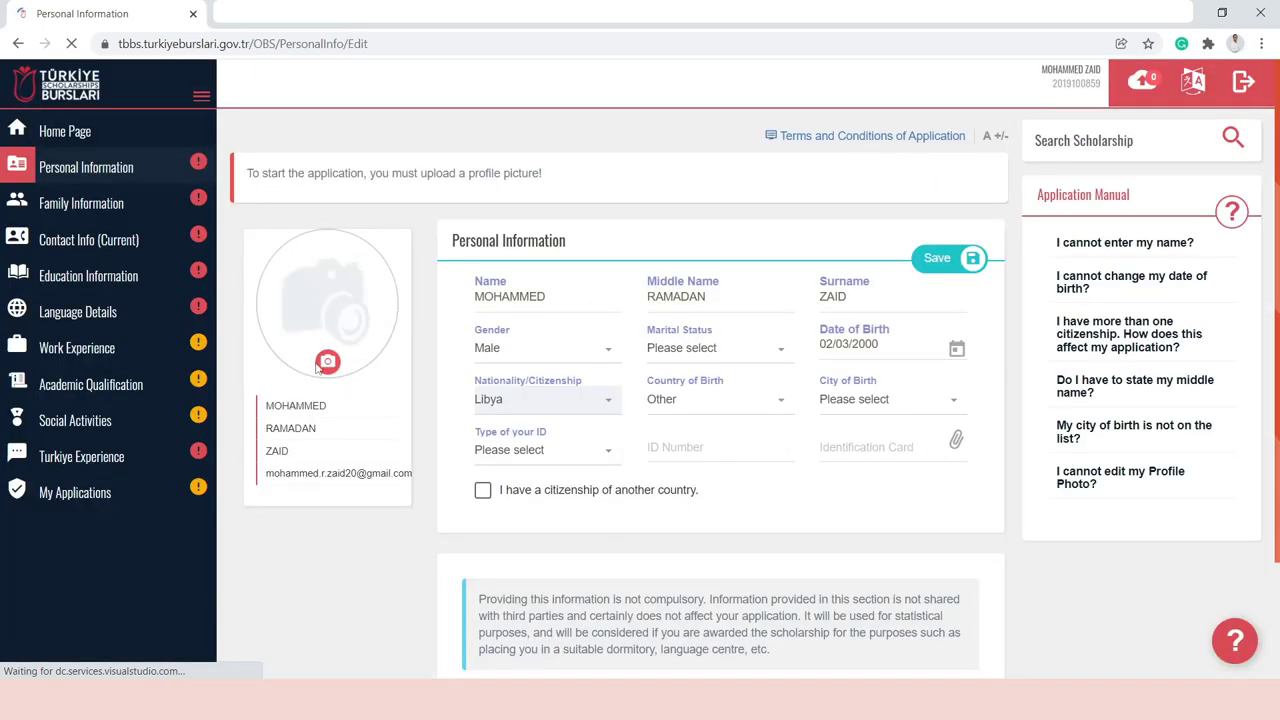
{"action": "scroll", "coordinate": [450, 300], "scroll_direction": "down", "scroll_amount": 1}
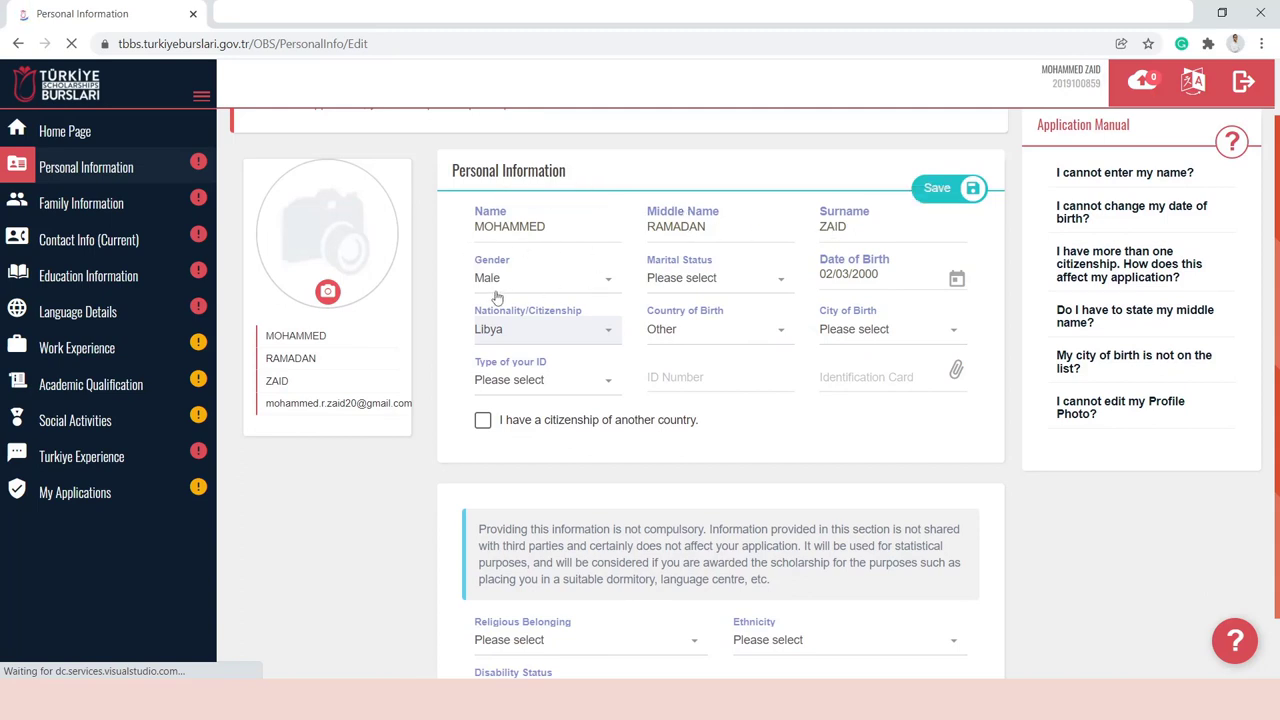
{"action": "left_click", "coordinate": [676, 287]}
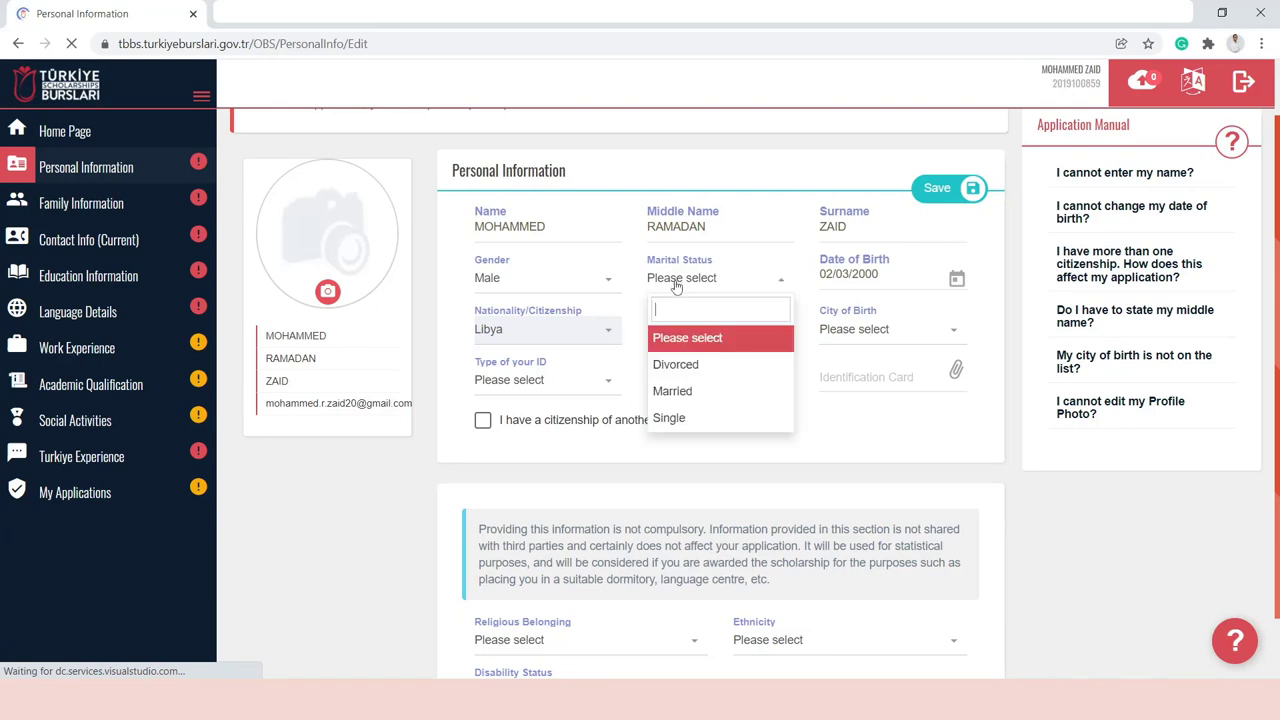
{"action": "left_click", "coordinate": [676, 418]}
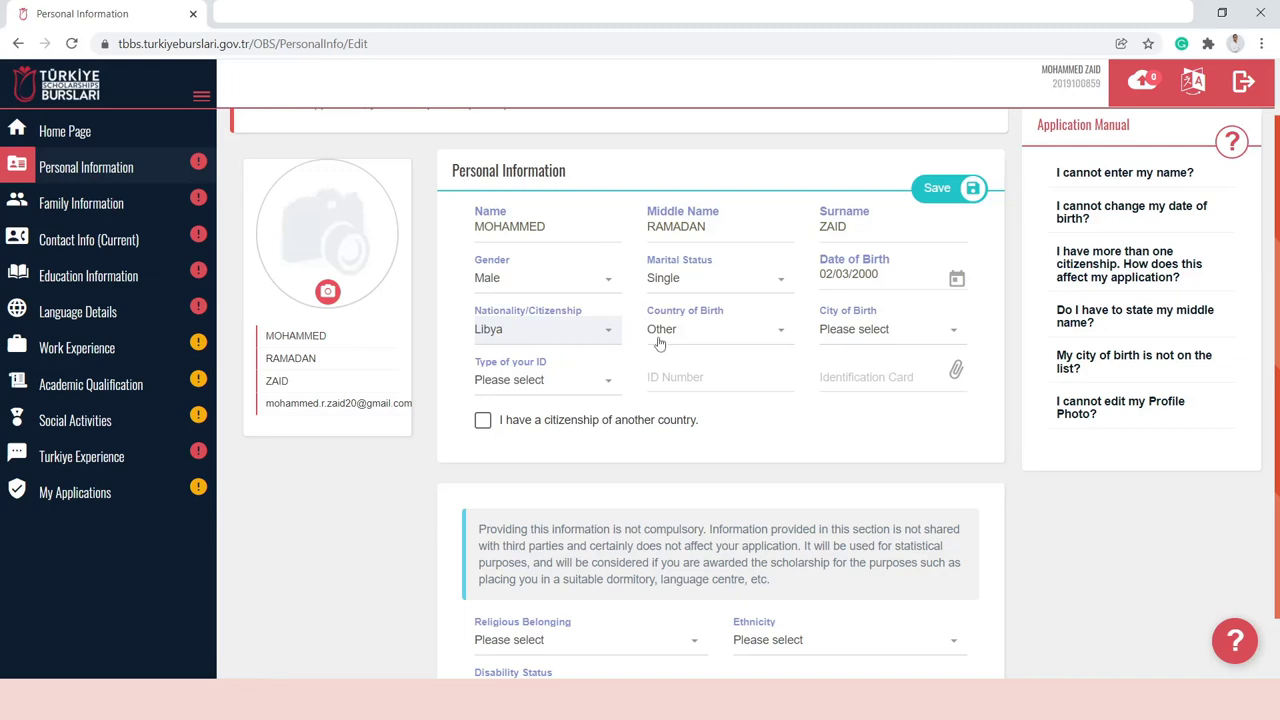
Set the type of ID to Passport and check the passport type and country code fields
{"action": "left_click", "coordinate": [530, 391]}
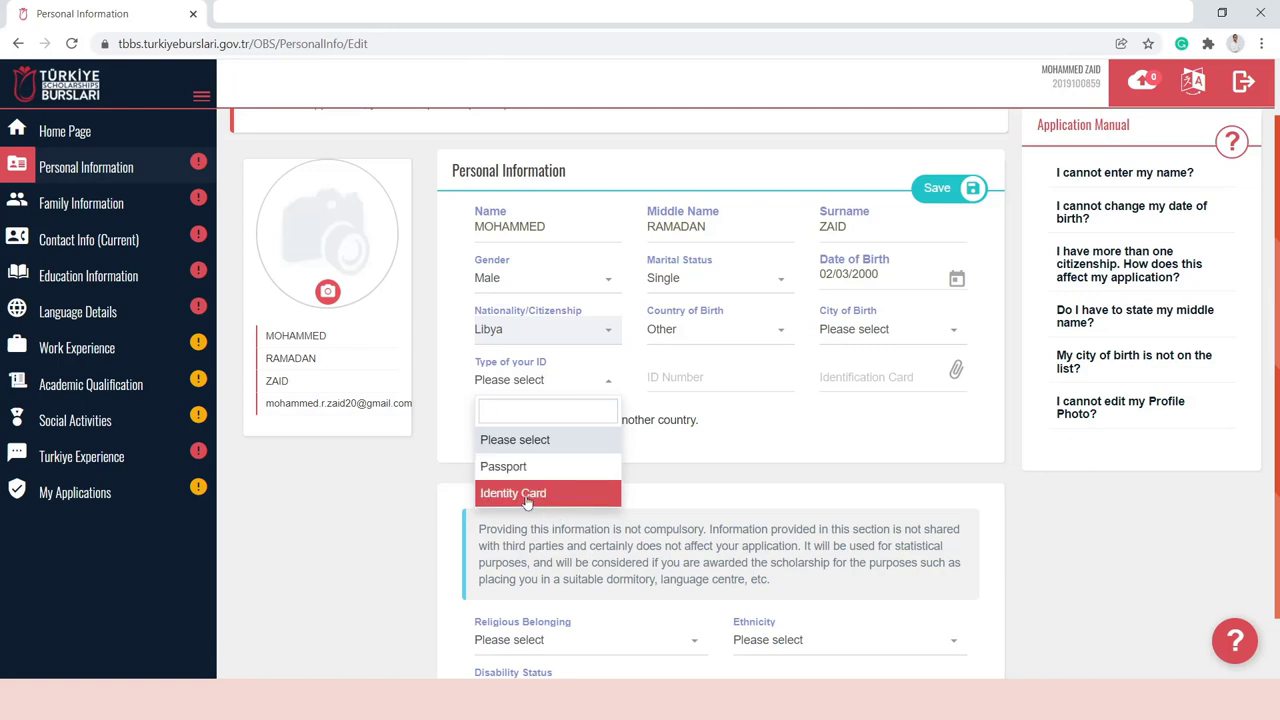
{"action": "left_click", "coordinate": [508, 466]}
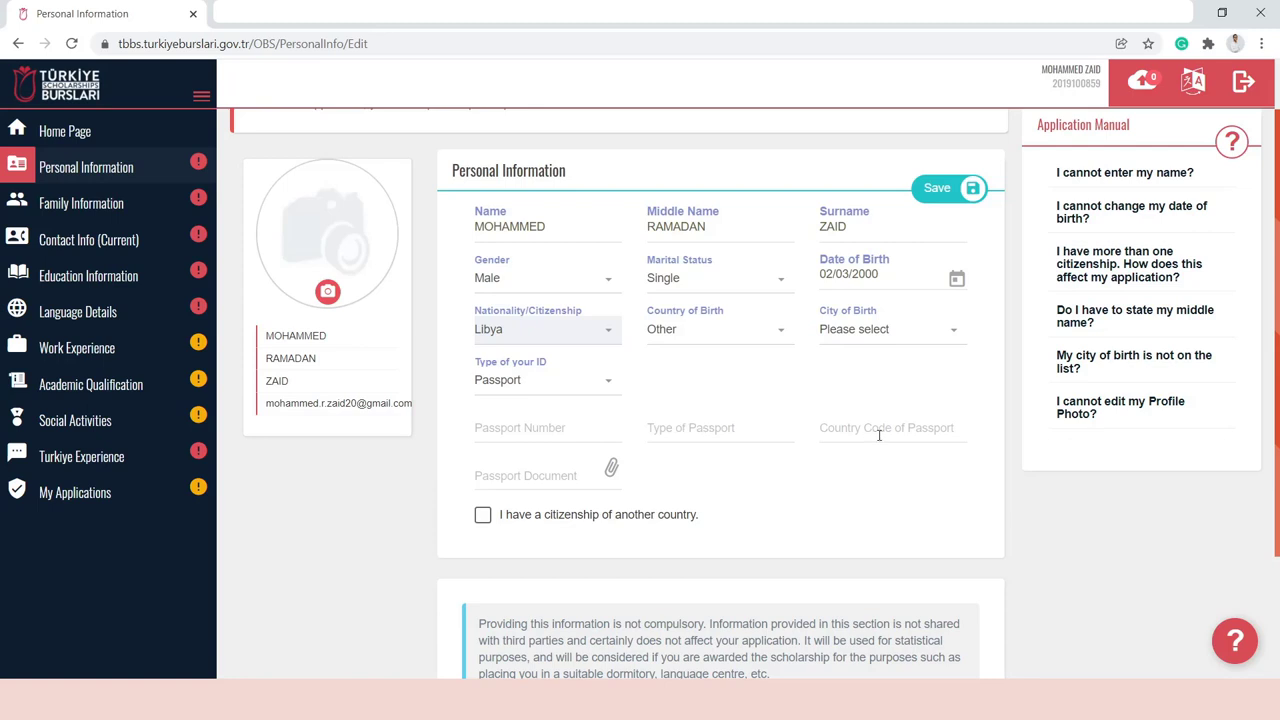
{"action": "left_click", "coordinate": [676, 426]}
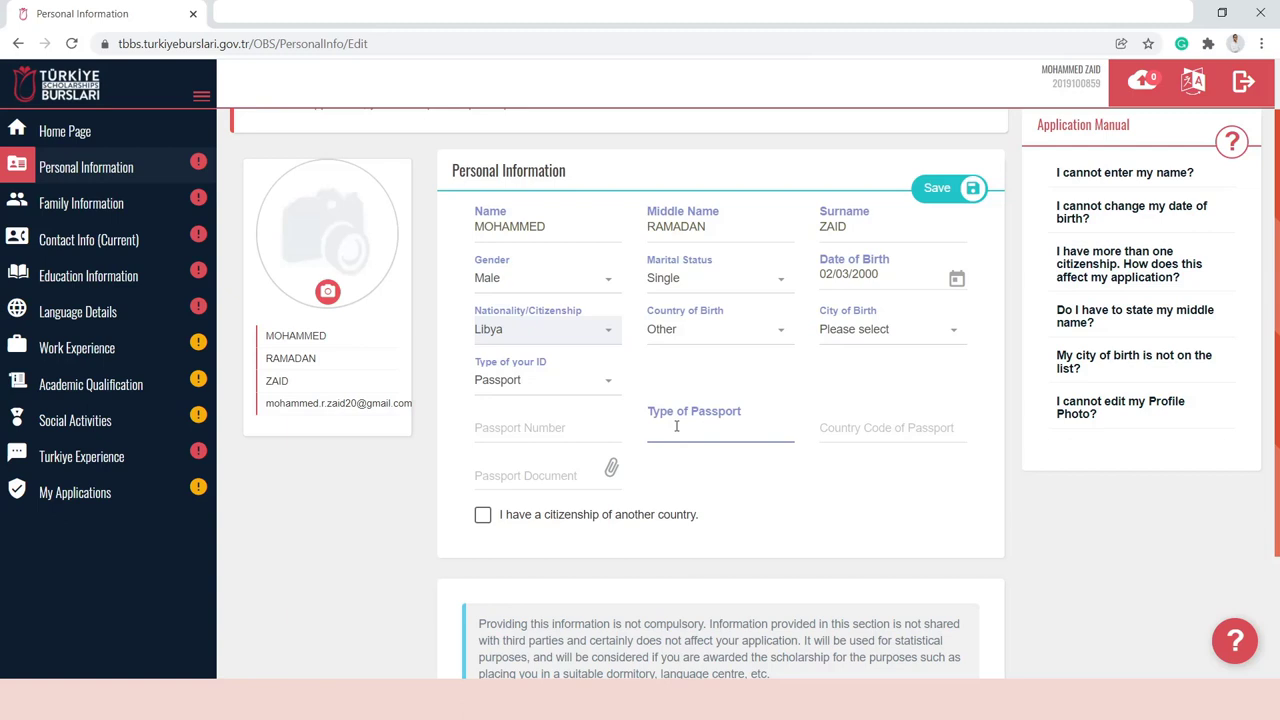
{"action": "left_click", "coordinate": [910, 436]}
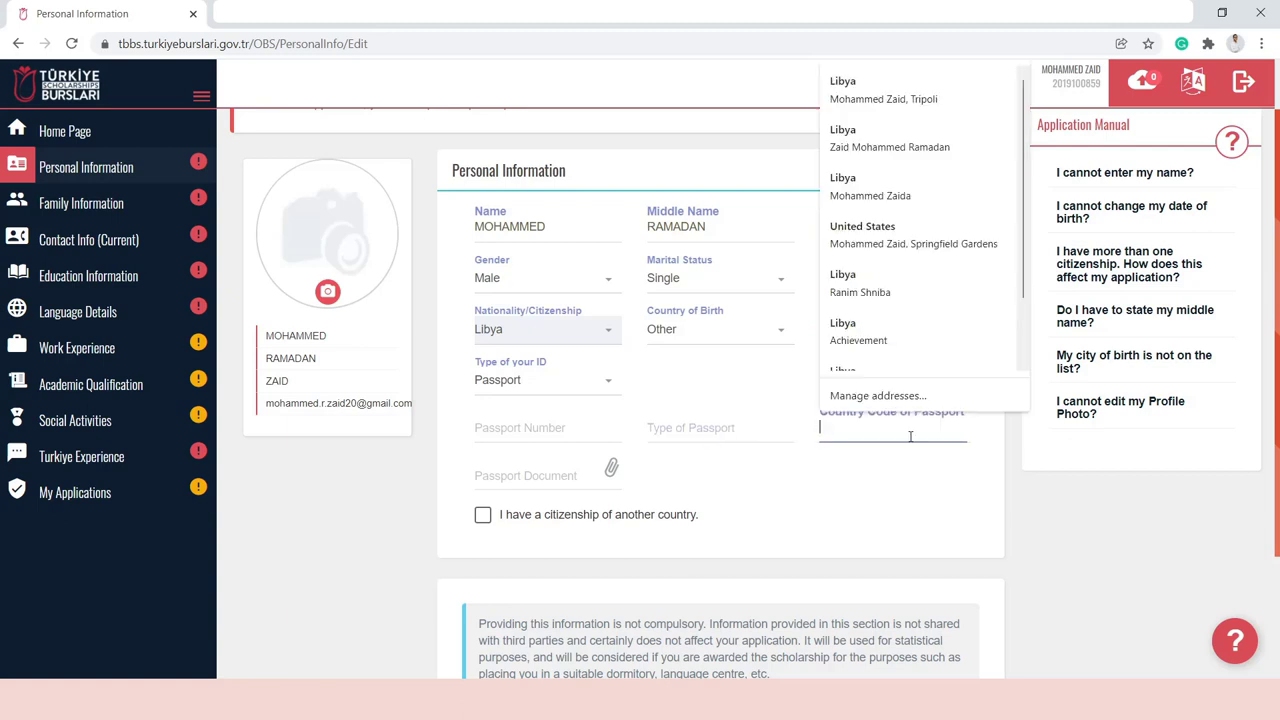
{"action": "left_click", "coordinate": [829, 459]}
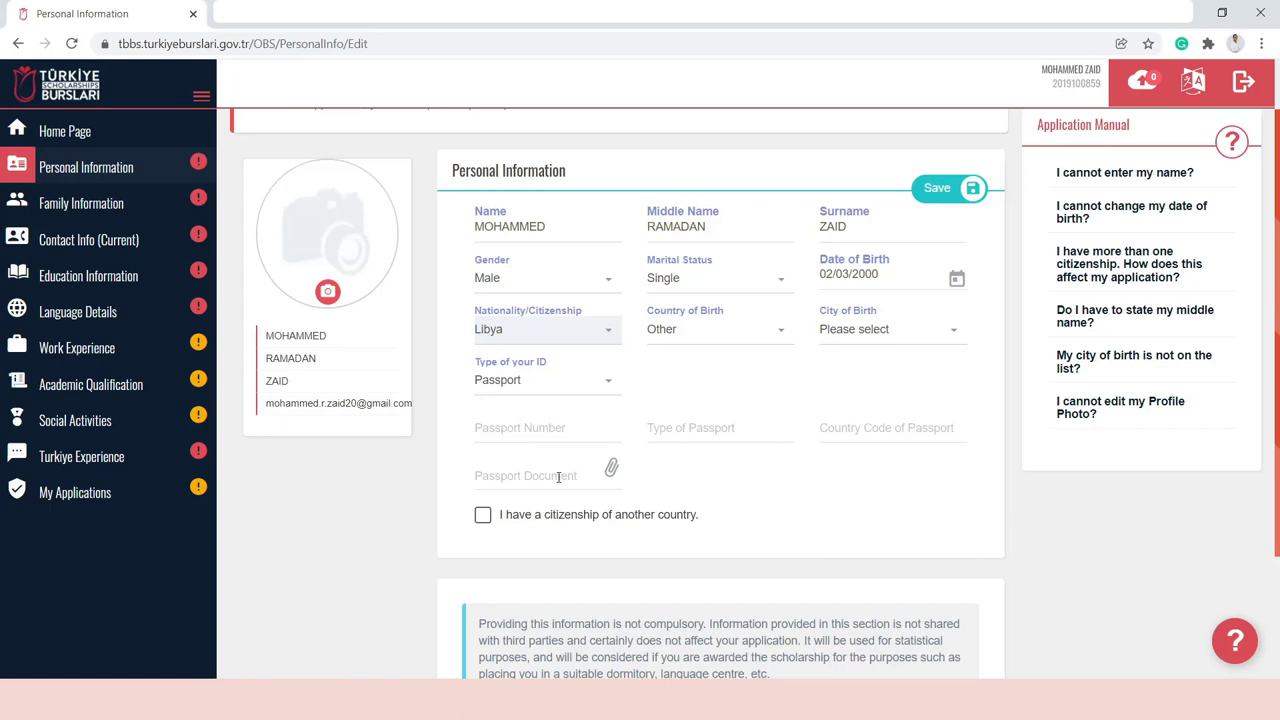
Search the religious belonging options for "isl" and the ethnicity options for "arab"
{"action": "scroll", "coordinate": [558, 477], "scroll_direction": "down", "scroll_amount": 2}
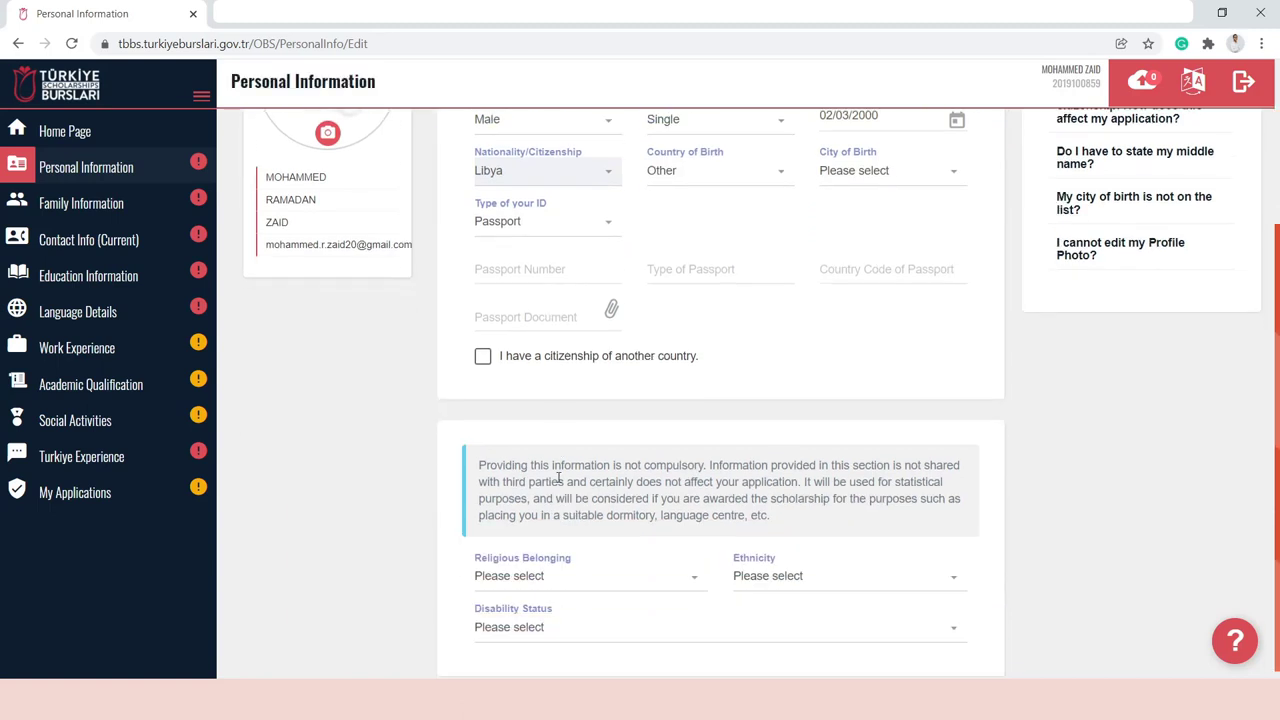
{"action": "left_click", "coordinate": [614, 570]}
{"action": "type", "text": "is"}
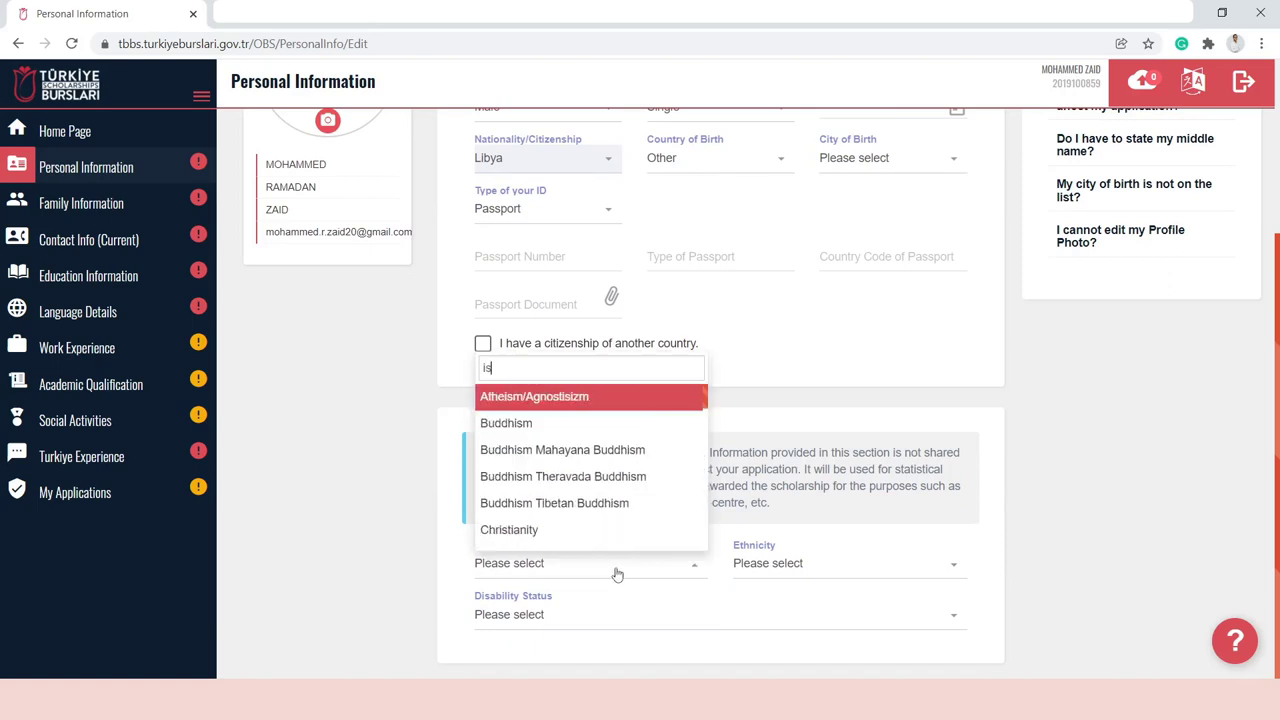
{"action": "type", "text": "l"}
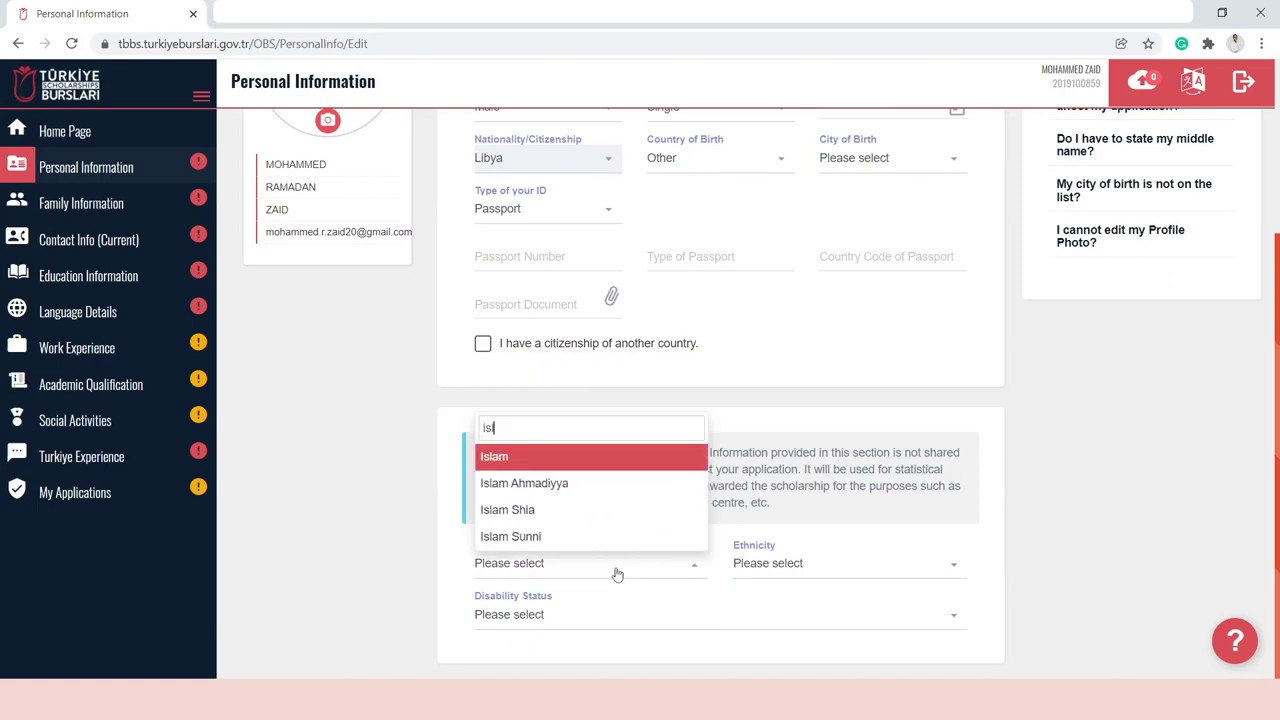
{"action": "left_click", "coordinate": [779, 577]}
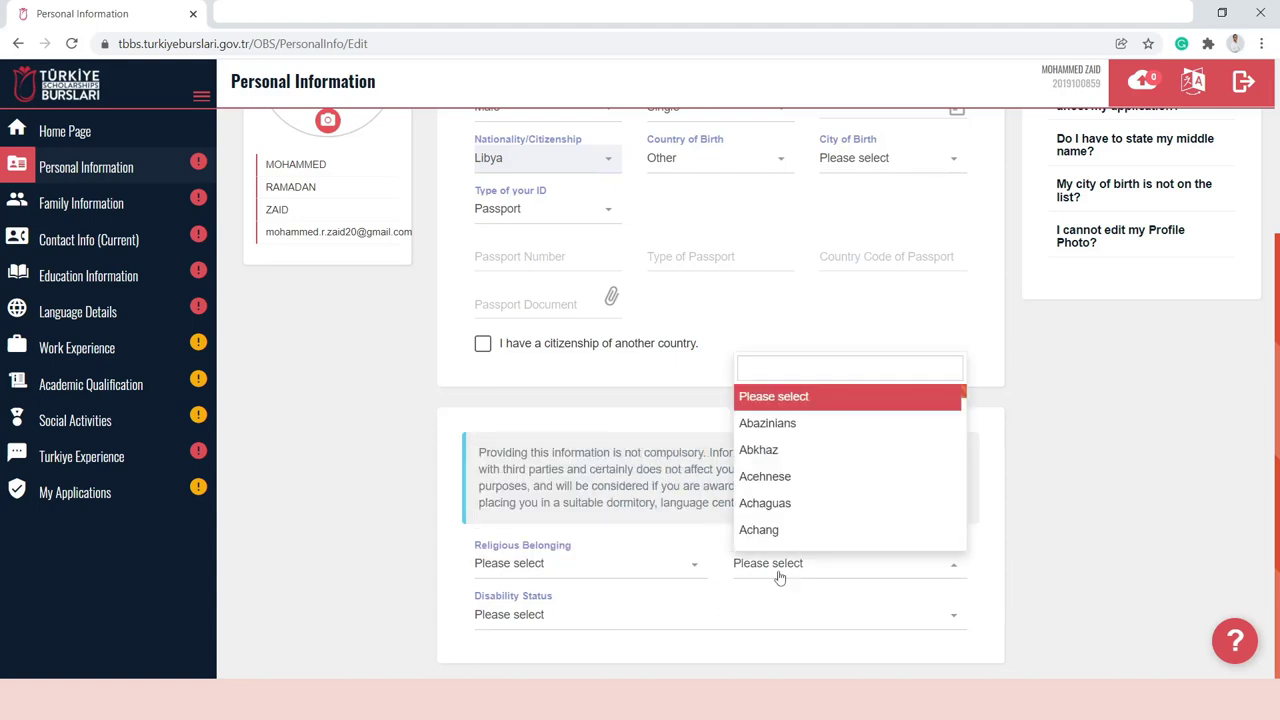
{"action": "type", "text": "arab"}
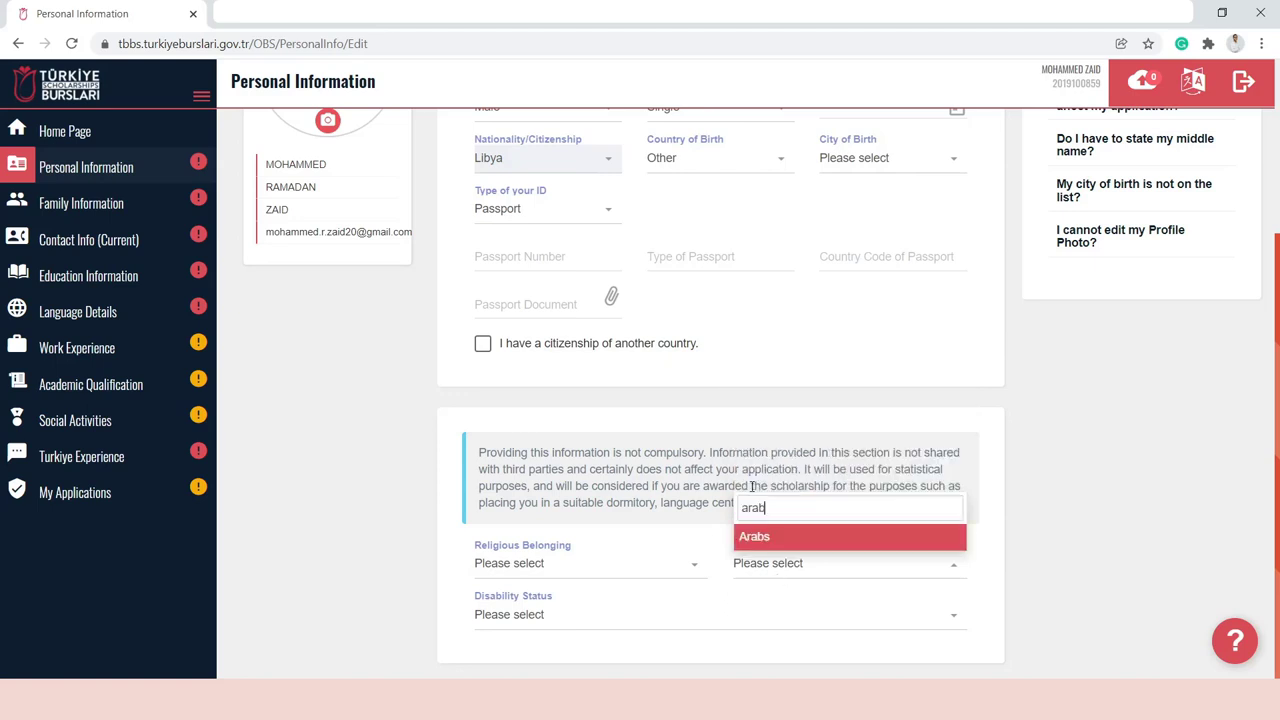
Set the disability status to "I dont have any disability."
{"action": "left_click", "coordinate": [545, 617]}
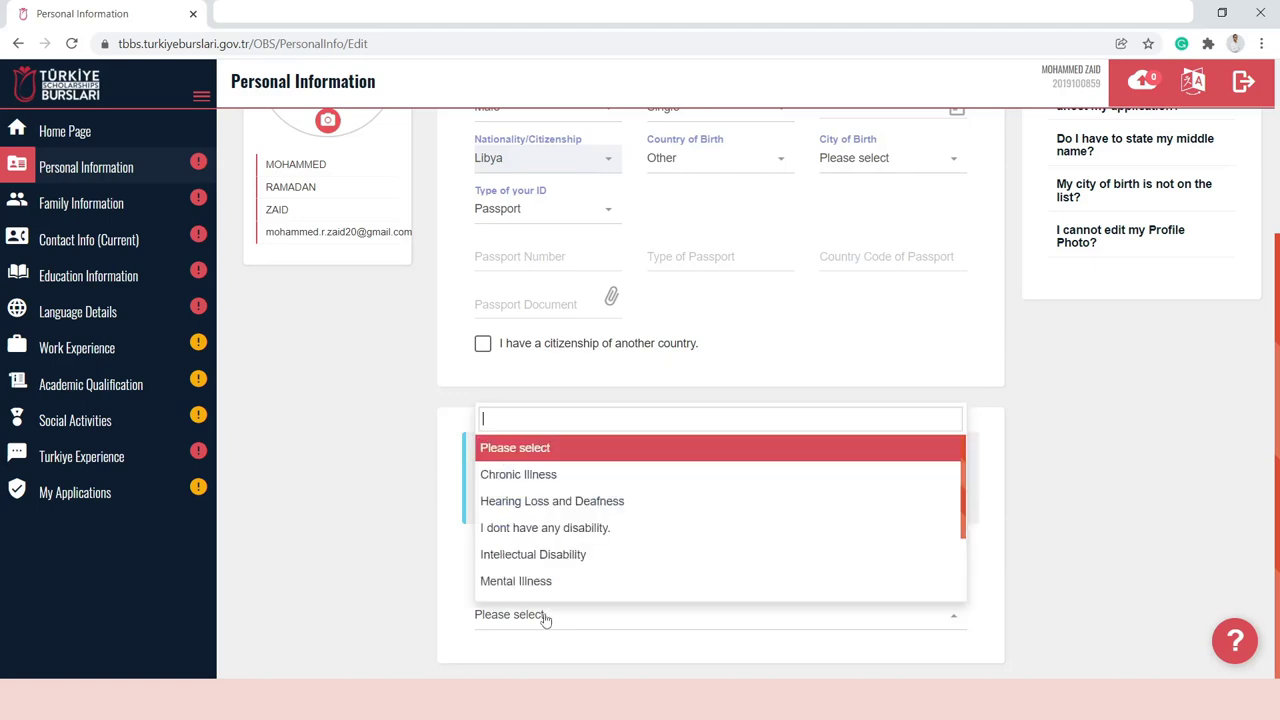
{"action": "left_click", "coordinate": [503, 529]}
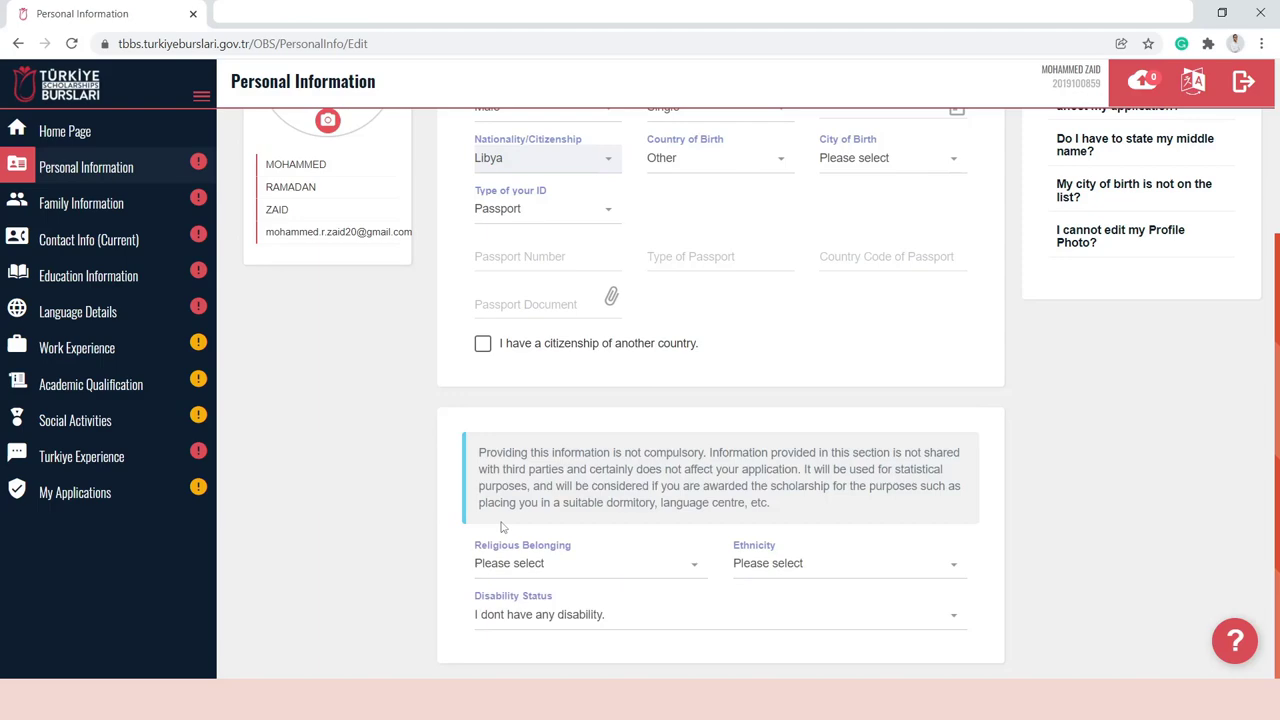
{"action": "scroll", "coordinate": [503, 529], "scroll_direction": "up", "scroll_amount": 3}
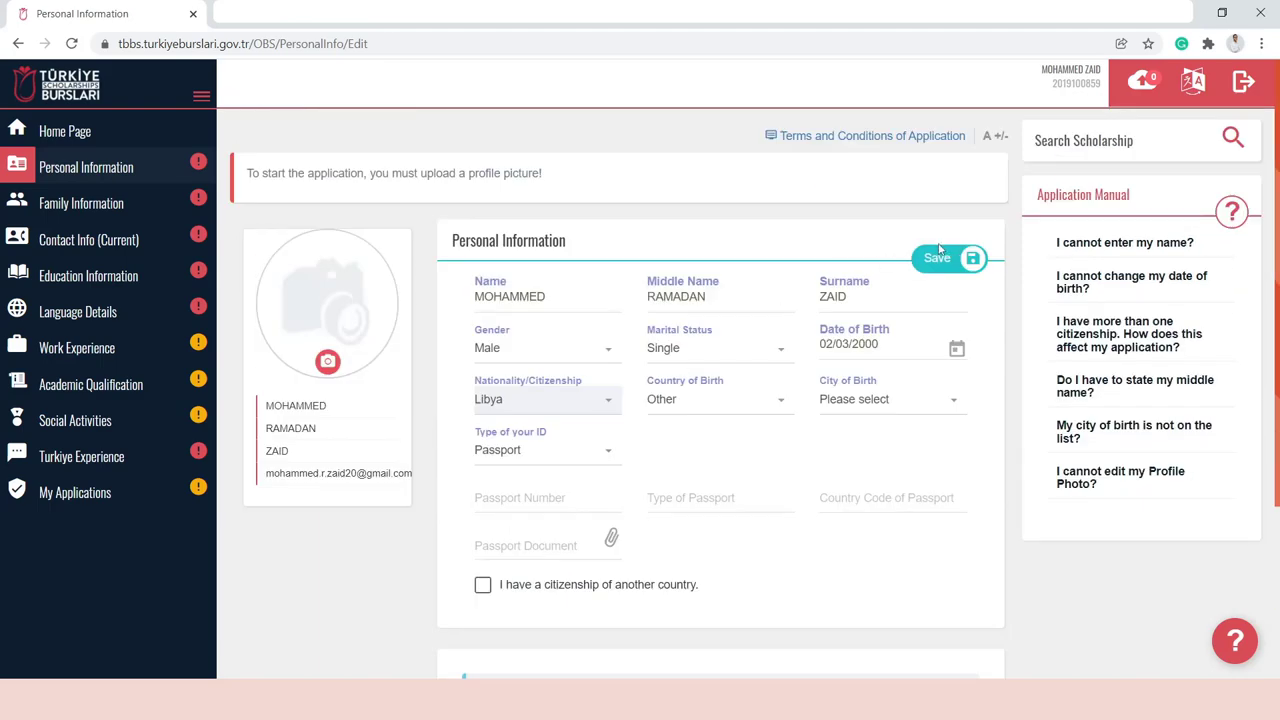
Open the Family Information section and examine the parents' name fields and the total monthly income options
{"action": "left_click", "coordinate": [72, 212]}
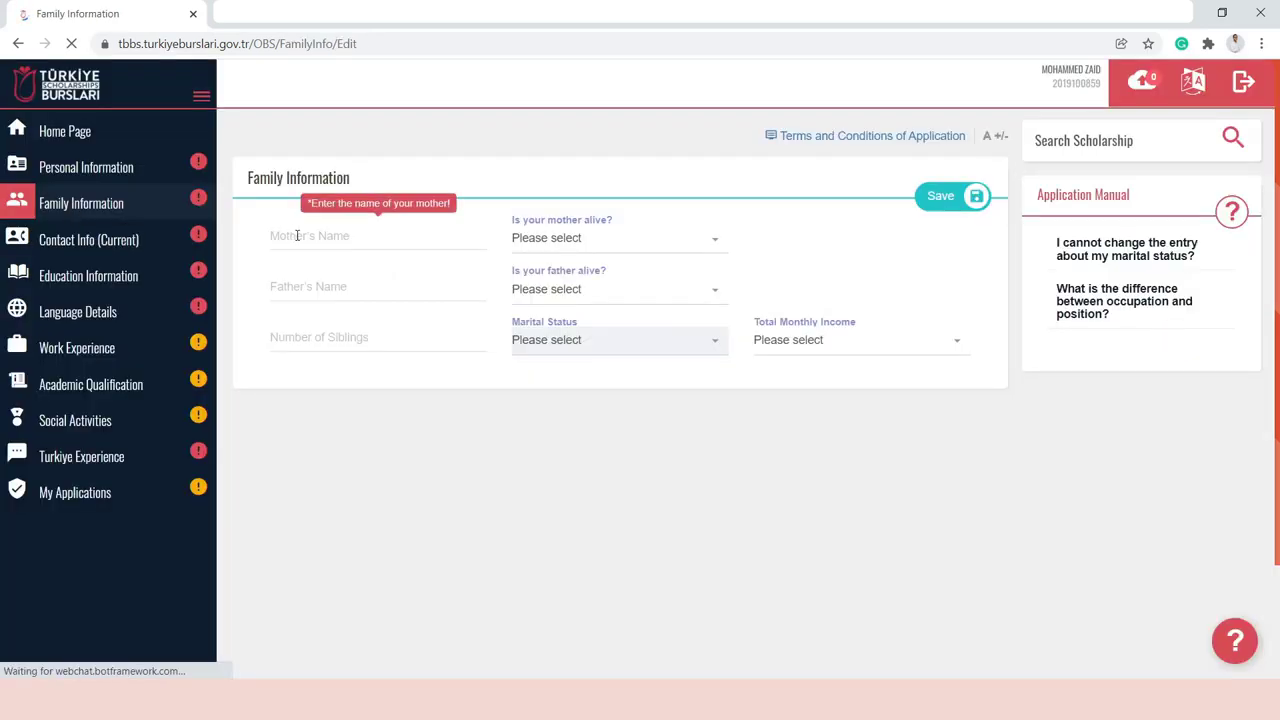
{"action": "left_click", "coordinate": [297, 235]}
{"action": "key", "text": "Tab"}
{"action": "key", "text": "Tab"}
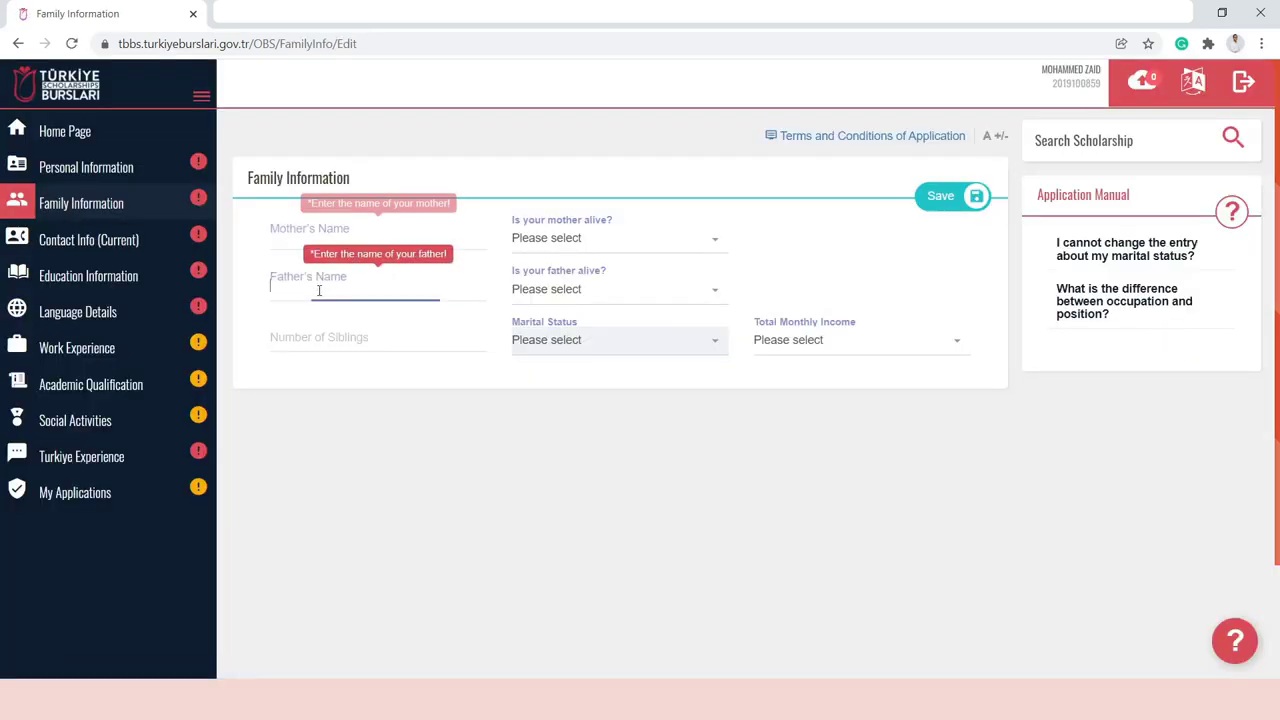
{"action": "left_click", "coordinate": [802, 354]}
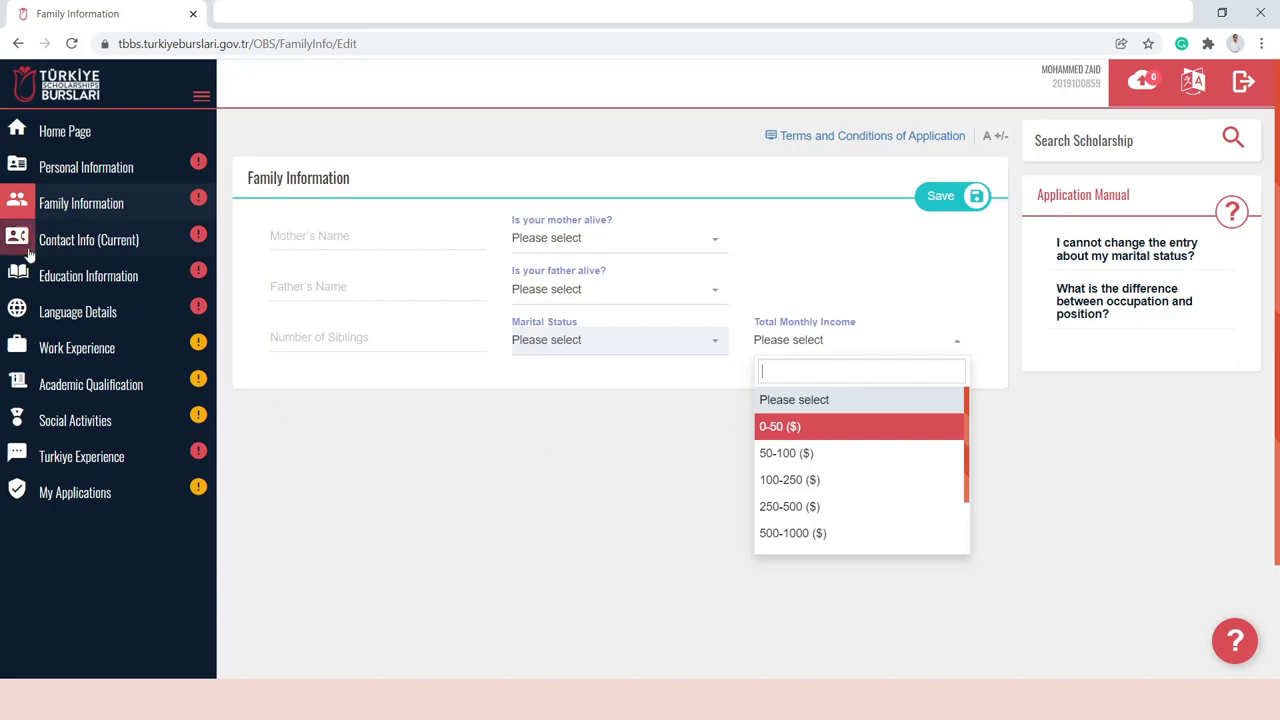
Open the current contact information section and view the available country options
{"action": "left_click", "coordinate": [78, 246]}
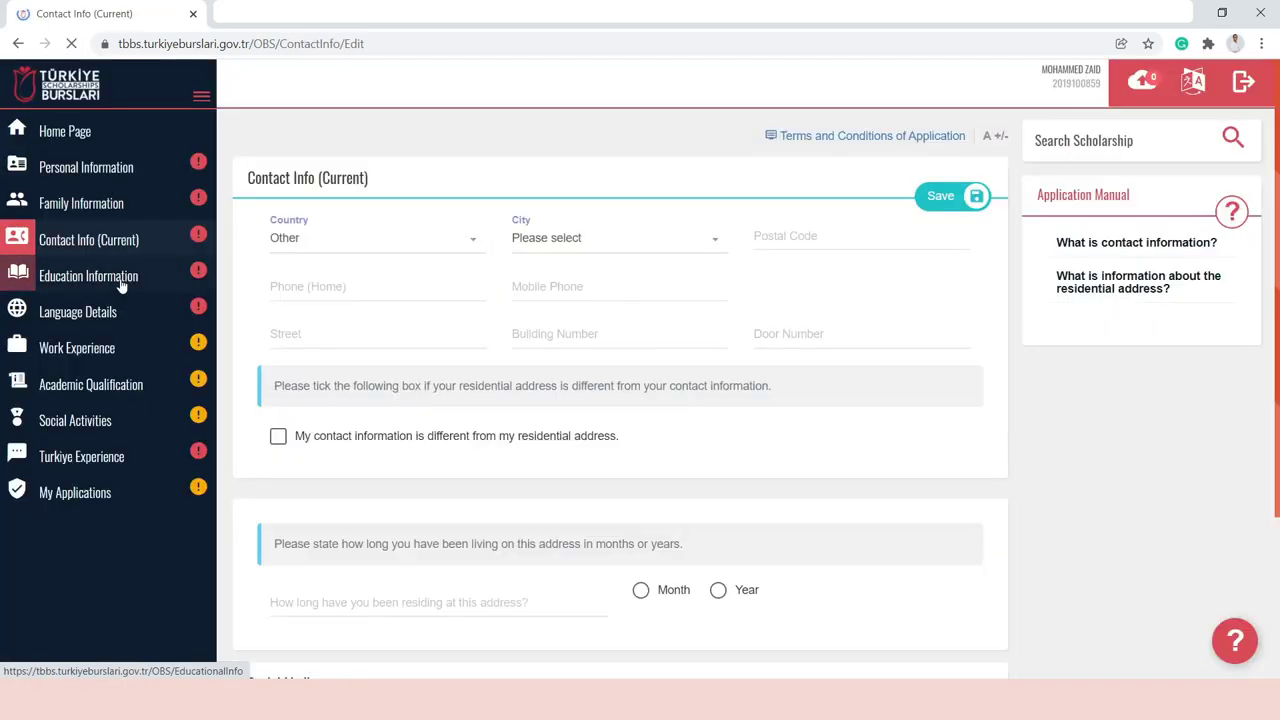
{"action": "left_click", "coordinate": [350, 253]}
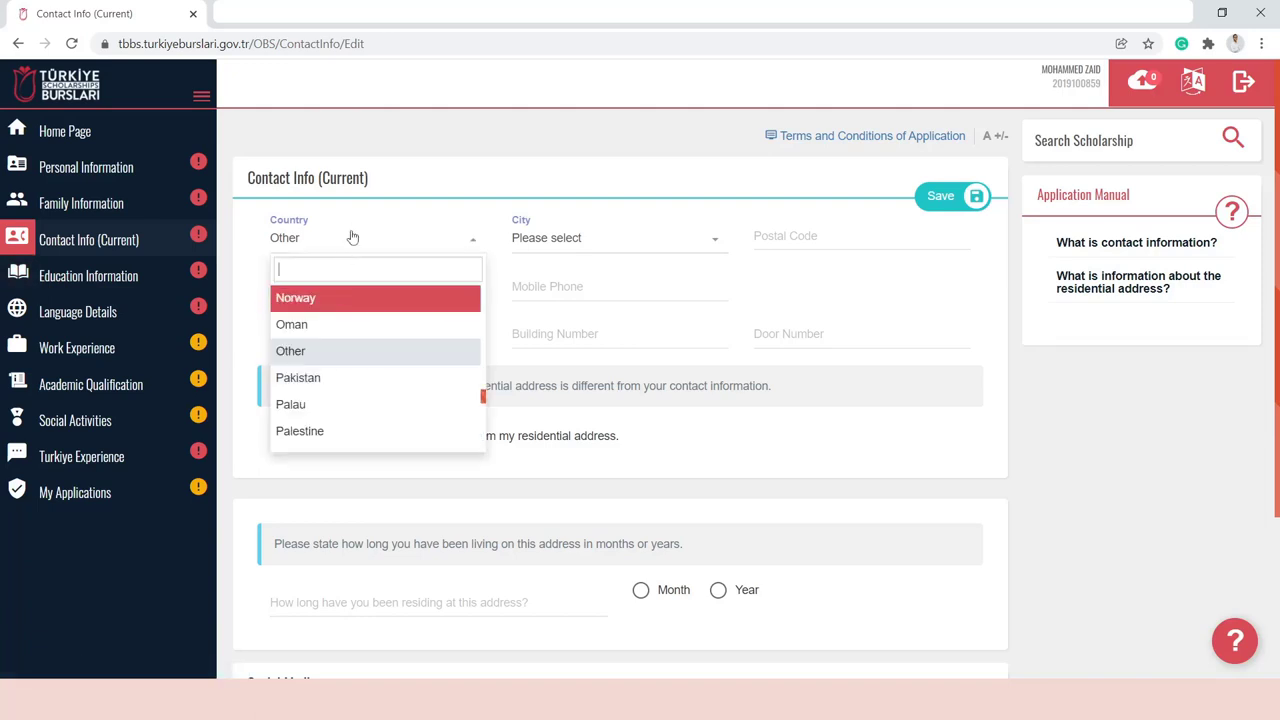
{"action": "left_click", "coordinate": [733, 246]}
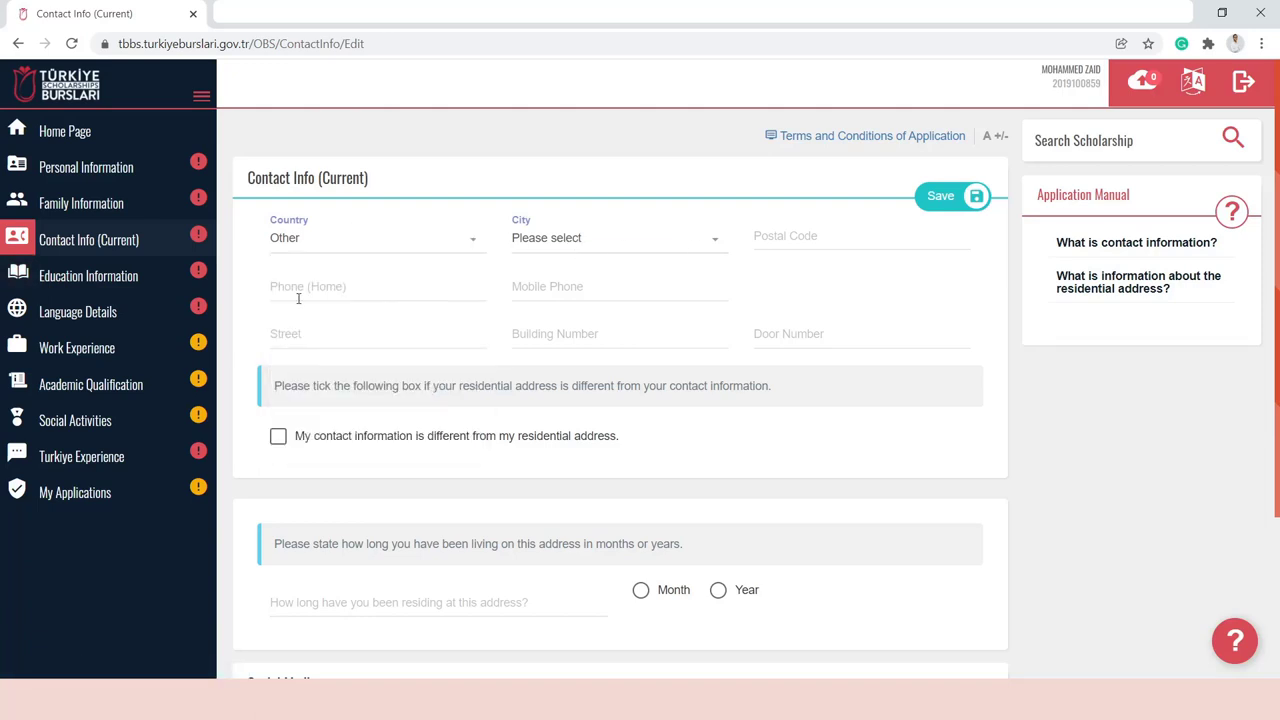
Review the address, residence duration and social media fields, and open the Education Information section to read its education levels and instructions
{"action": "scroll", "coordinate": [528, 338], "scroll_direction": "down", "scroll_amount": 1}
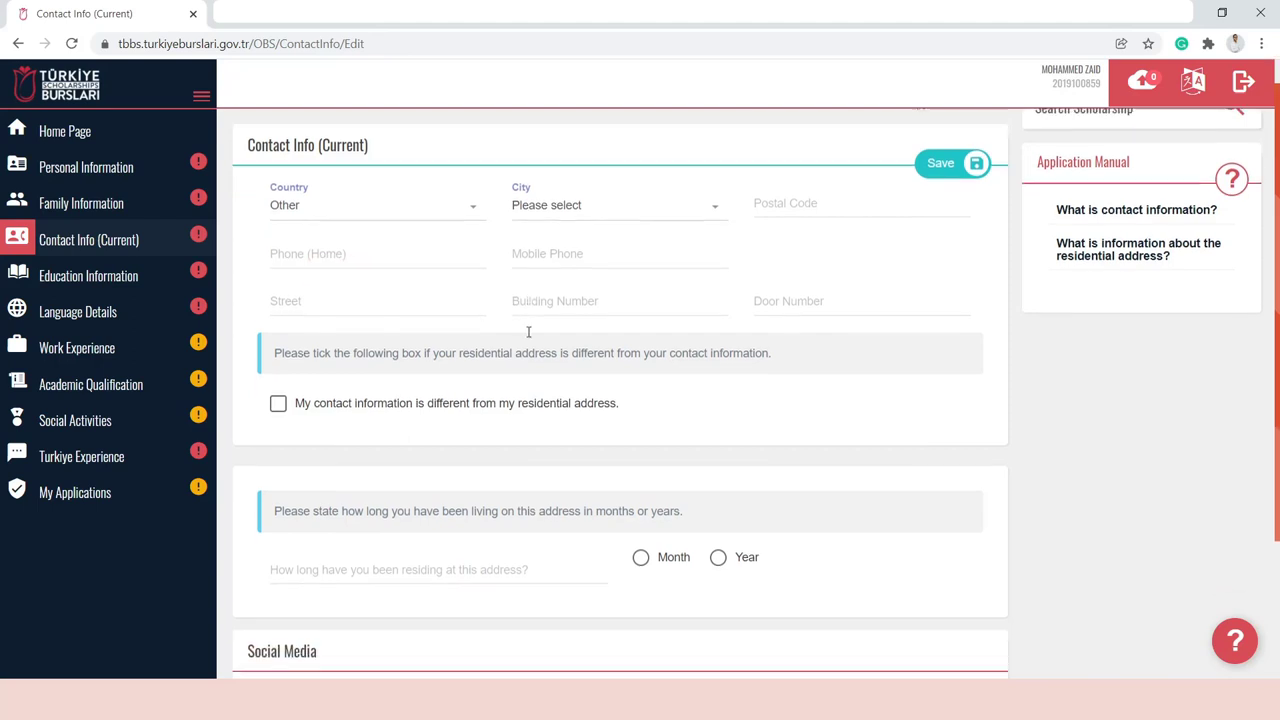
{"action": "scroll", "coordinate": [528, 338], "scroll_direction": "down", "scroll_amount": 2}
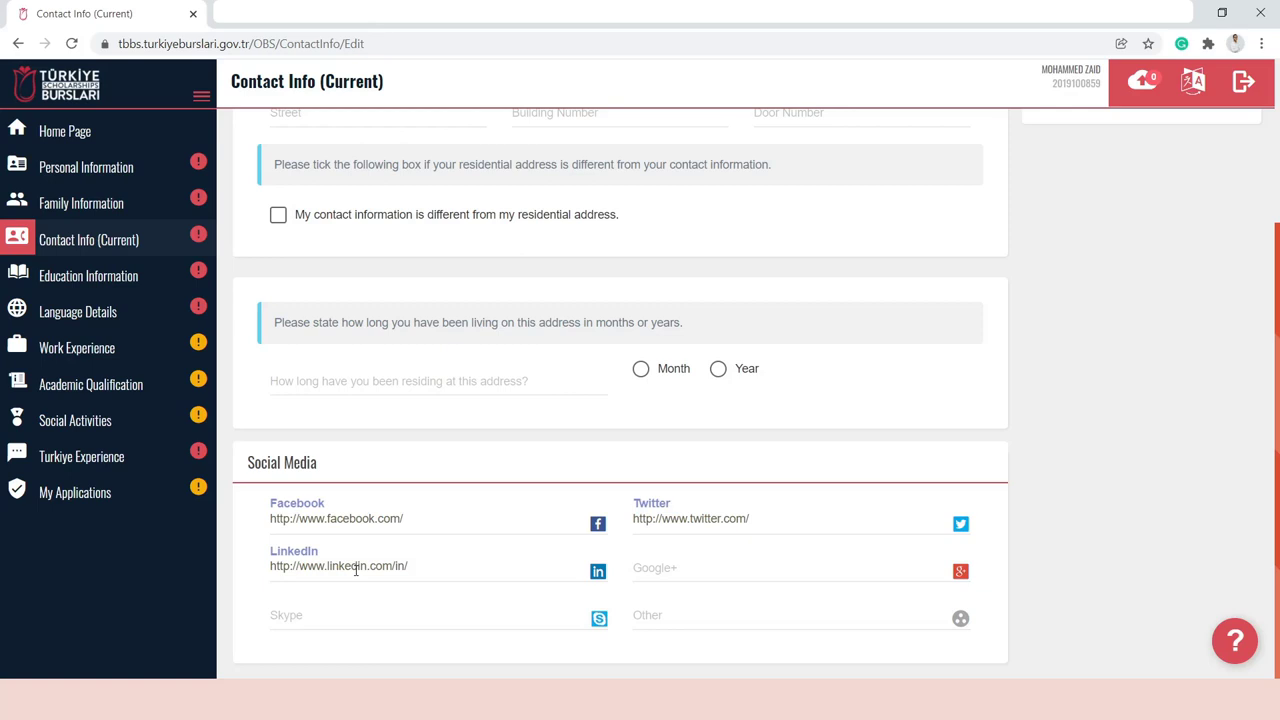
{"action": "left_click", "coordinate": [150, 276]}
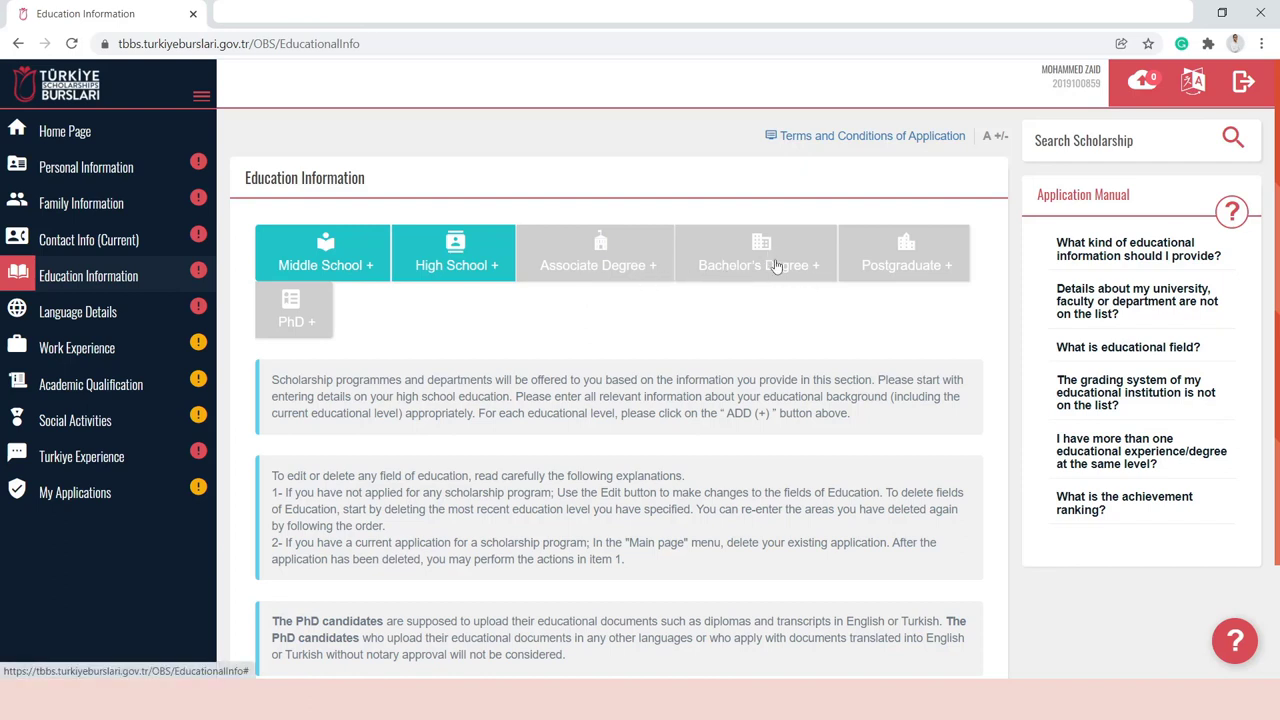
{"action": "scroll", "coordinate": [775, 265], "scroll_direction": "down", "scroll_amount": 2}
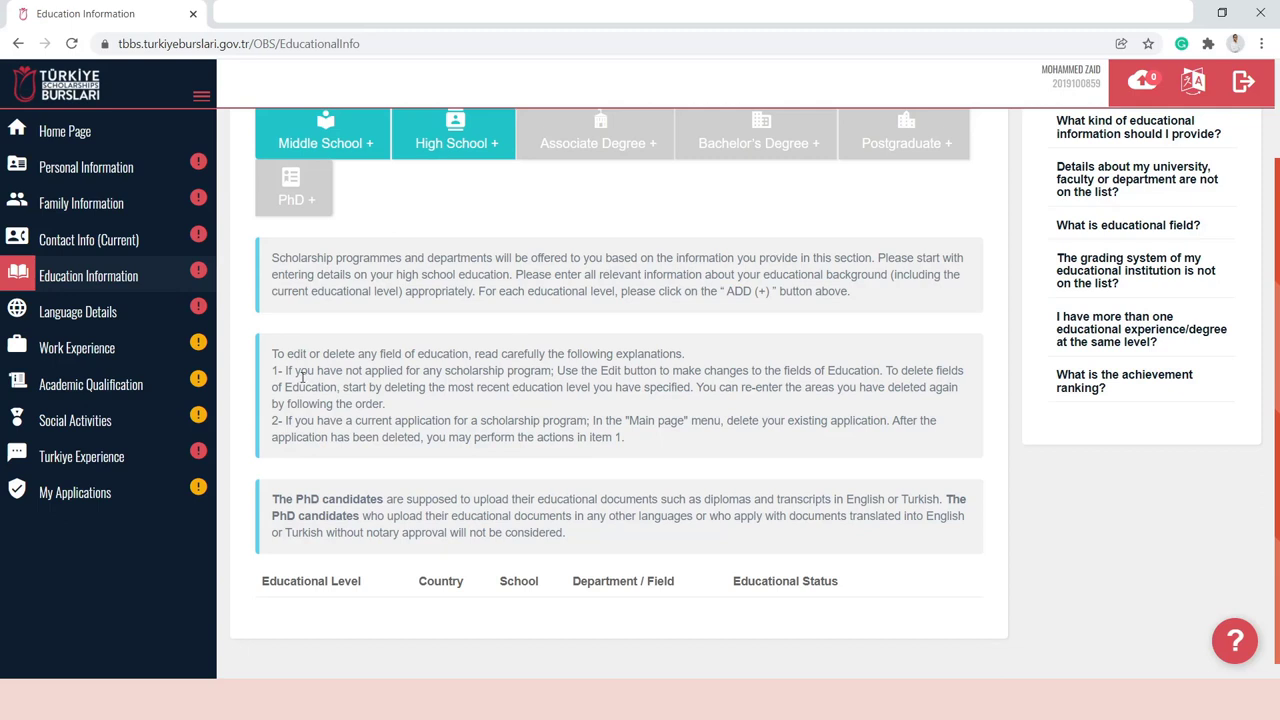
Open the Language Details section and view the options for native language and for whether the applicant speaks Turkish
{"action": "left_click", "coordinate": [78, 311]}
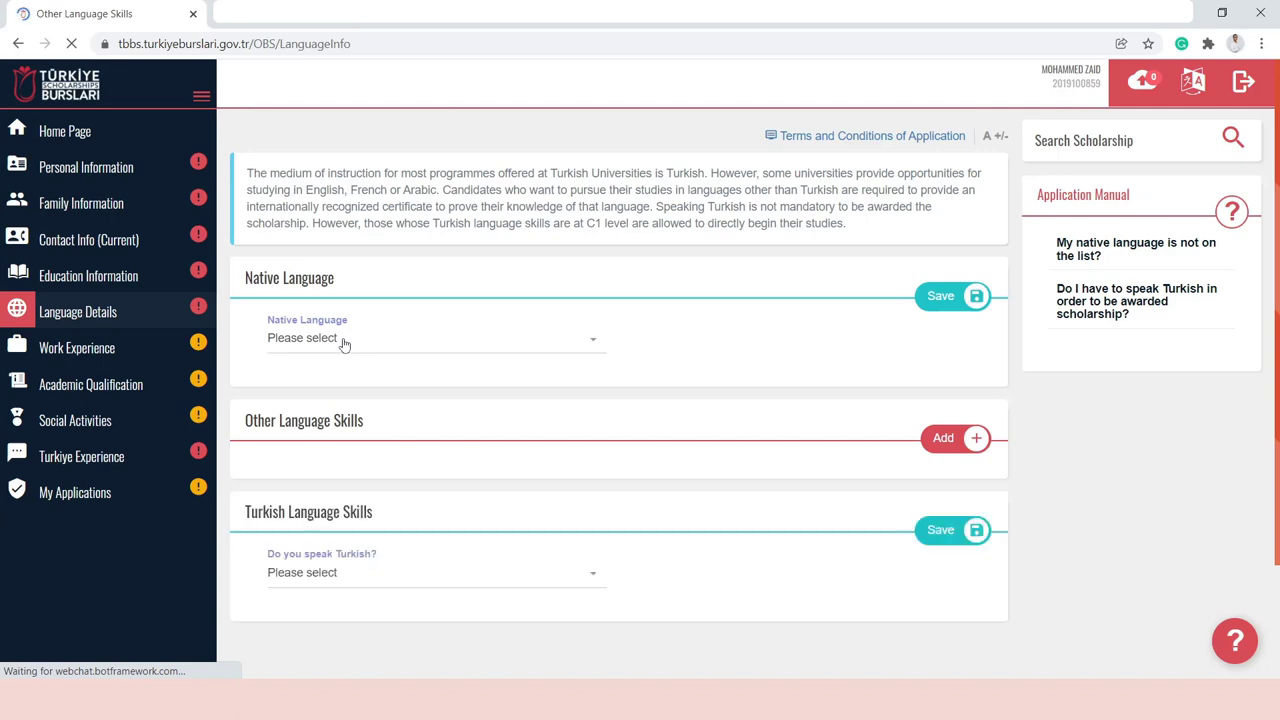
{"action": "left_click", "coordinate": [343, 340]}
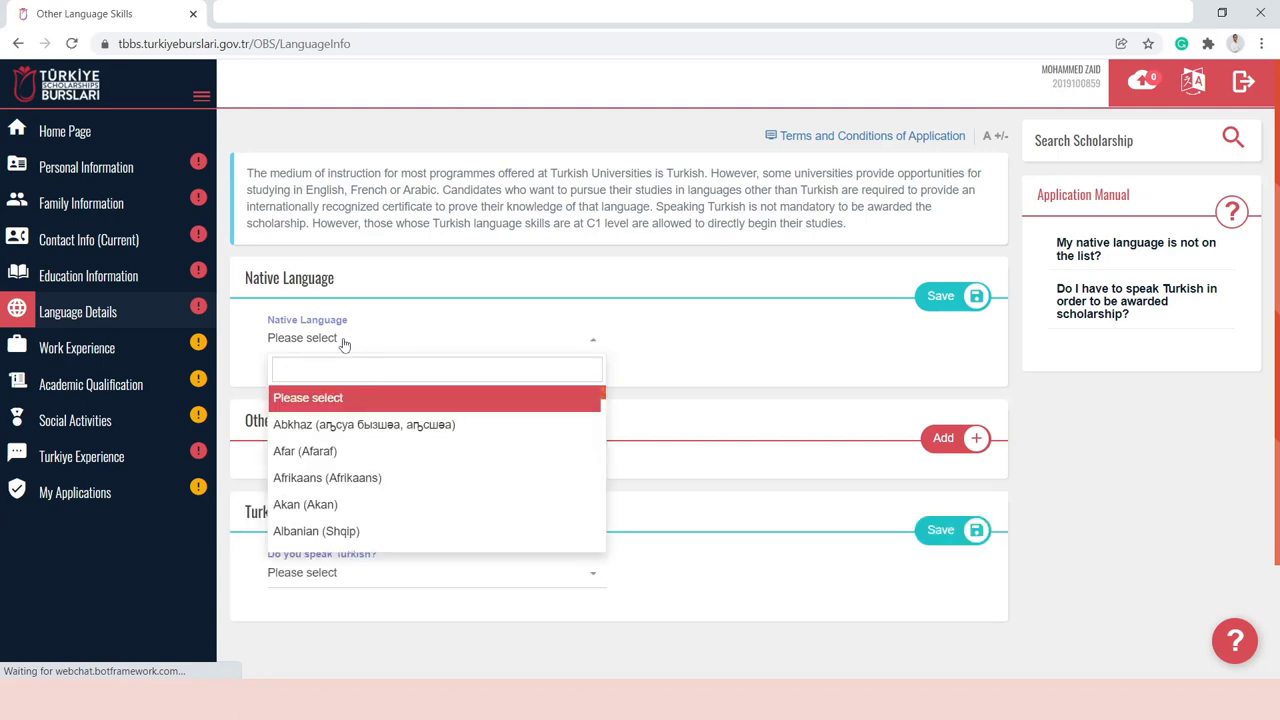
{"action": "left_click", "coordinate": [243, 362]}
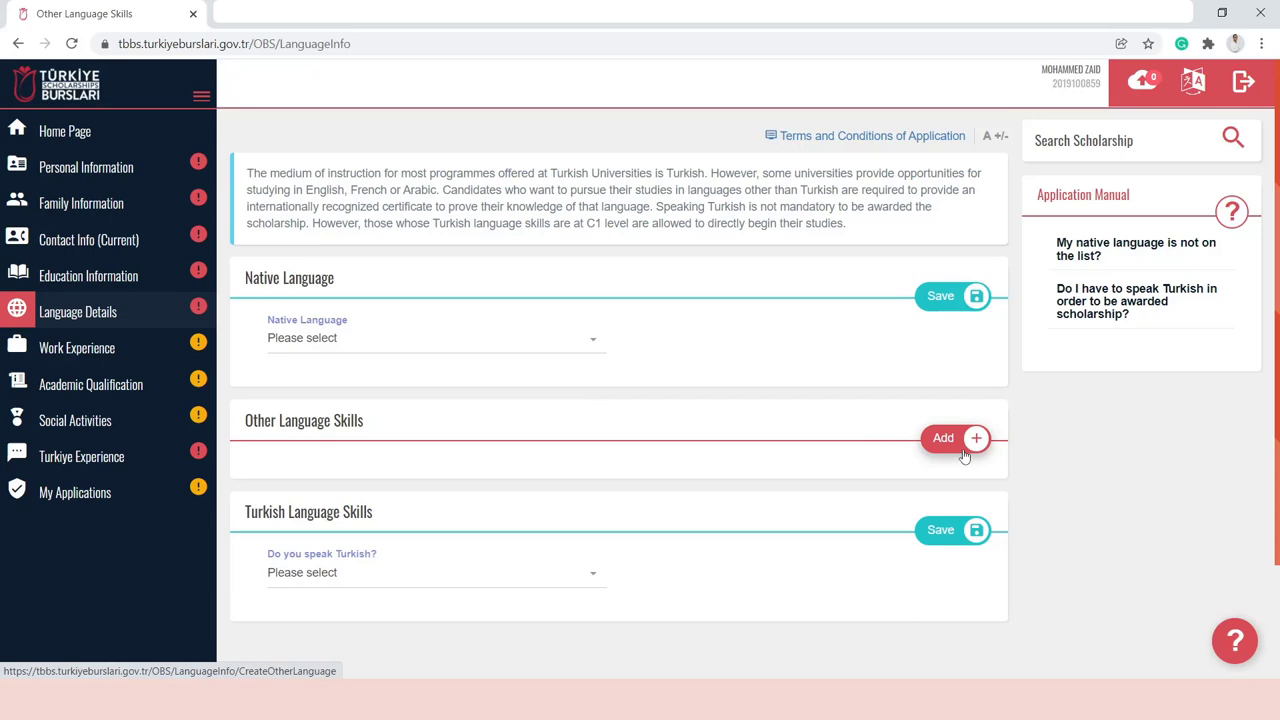
{"action": "left_click", "coordinate": [492, 570]}
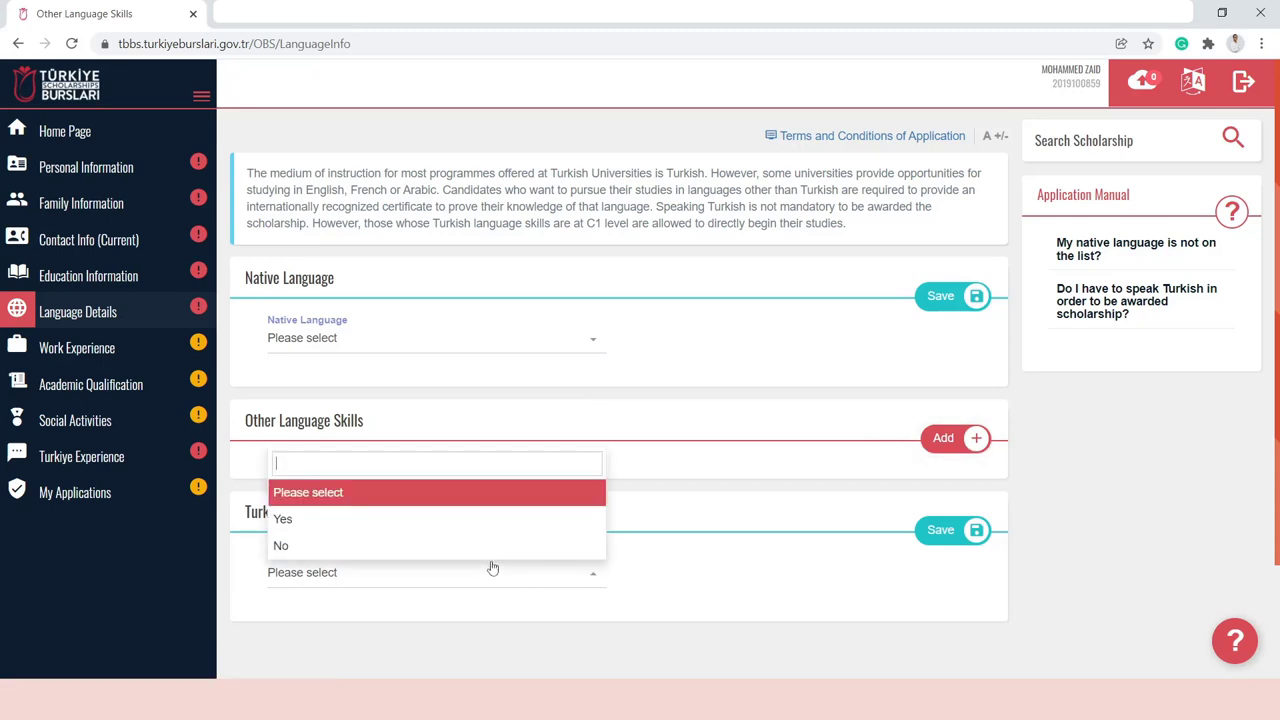
{"action": "left_click", "coordinate": [236, 548]}
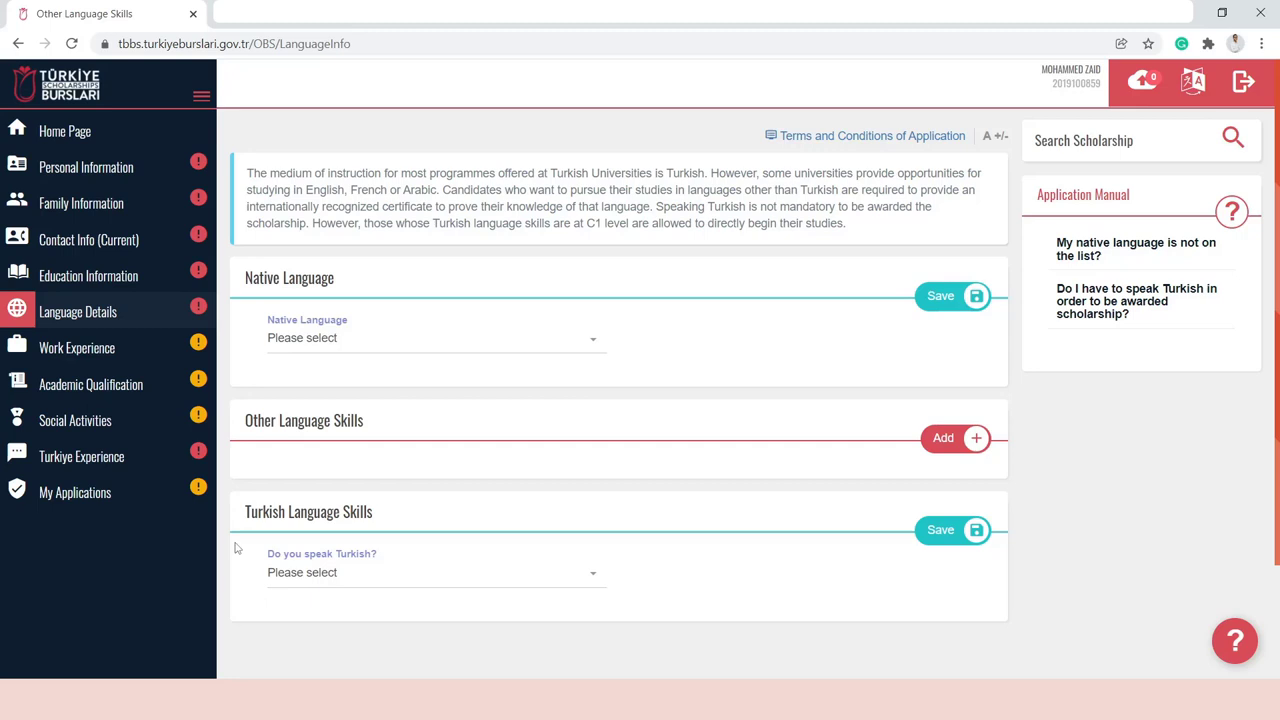
Open the Work Experience section of the application
{"action": "left_click", "coordinate": [77, 348]}
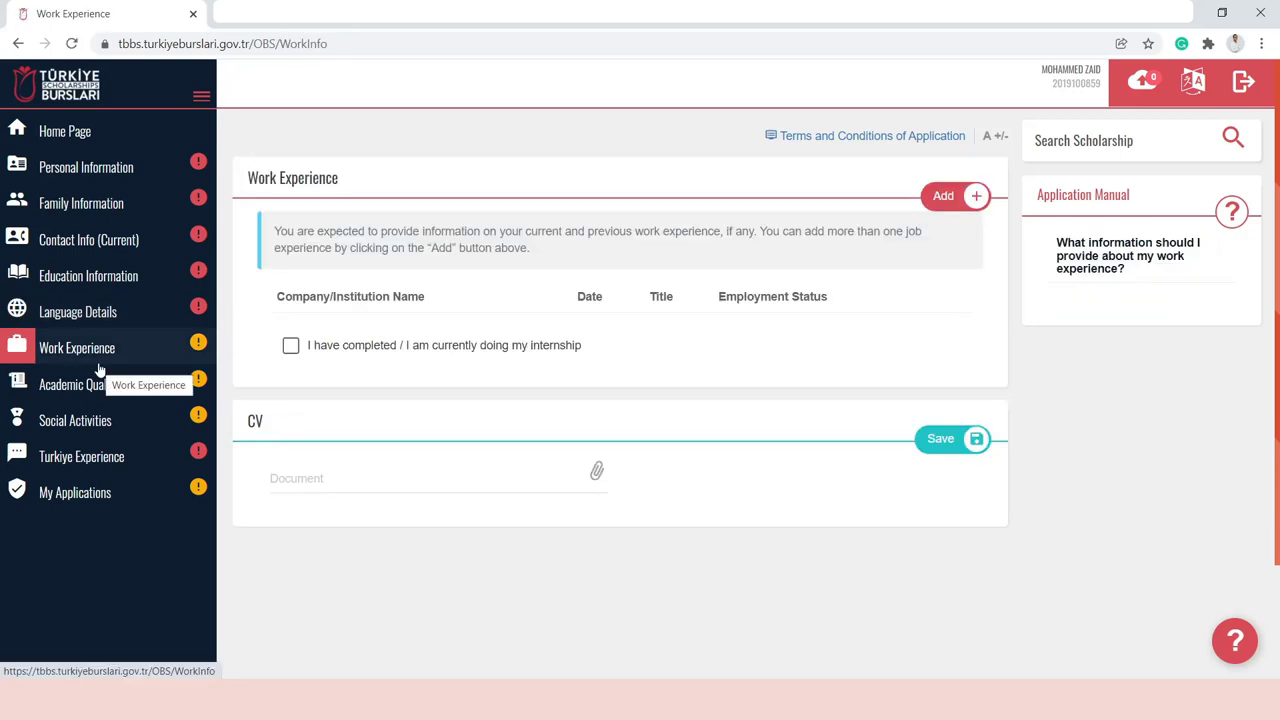